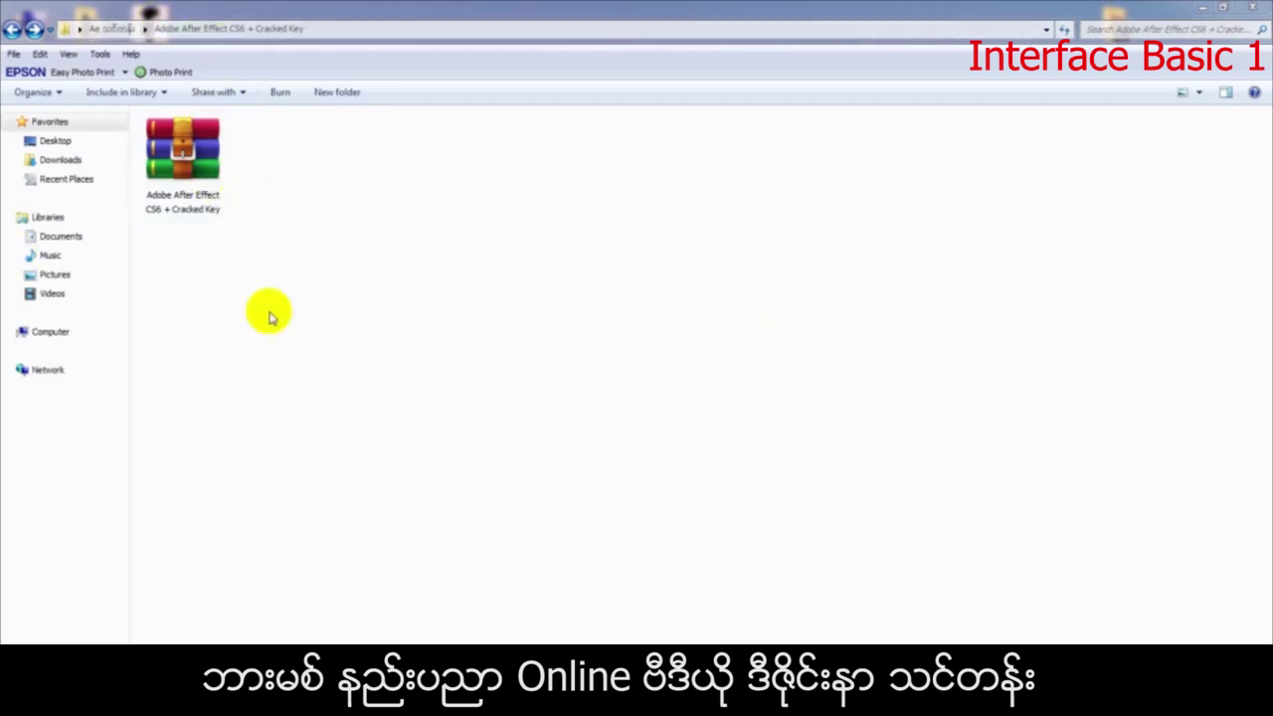
Extract the Adobe After Effect CS6 archive into the current folder
{"action": "left_click", "coordinate": [184, 191]}
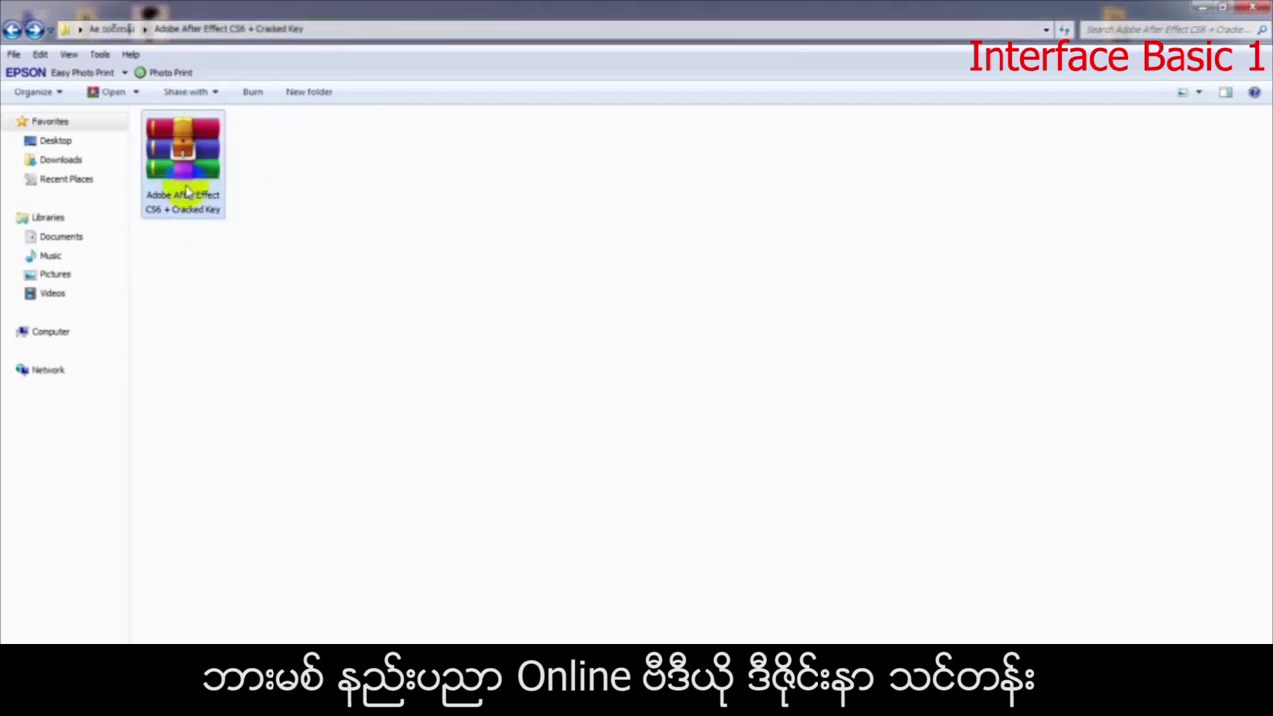
{"action": "right_click", "coordinate": [185, 191]}
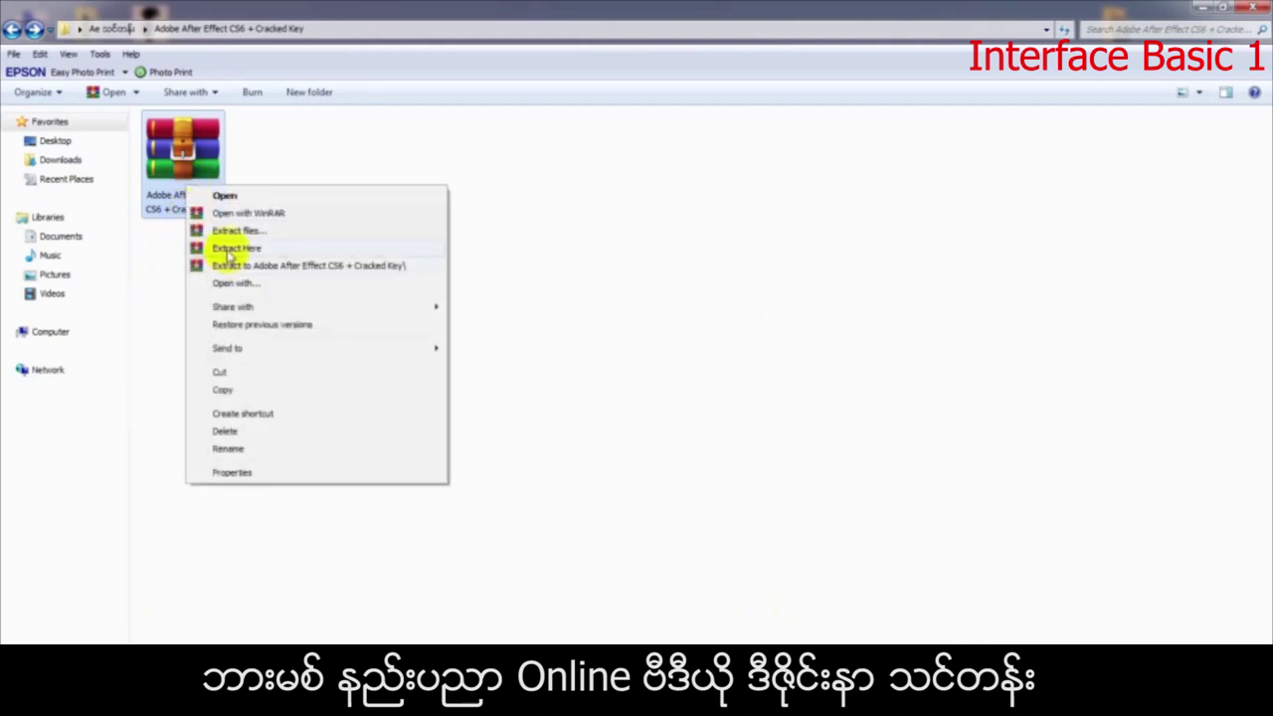
{"action": "left_click", "coordinate": [171, 140]}
{"action": "right_click", "coordinate": [174, 137]}
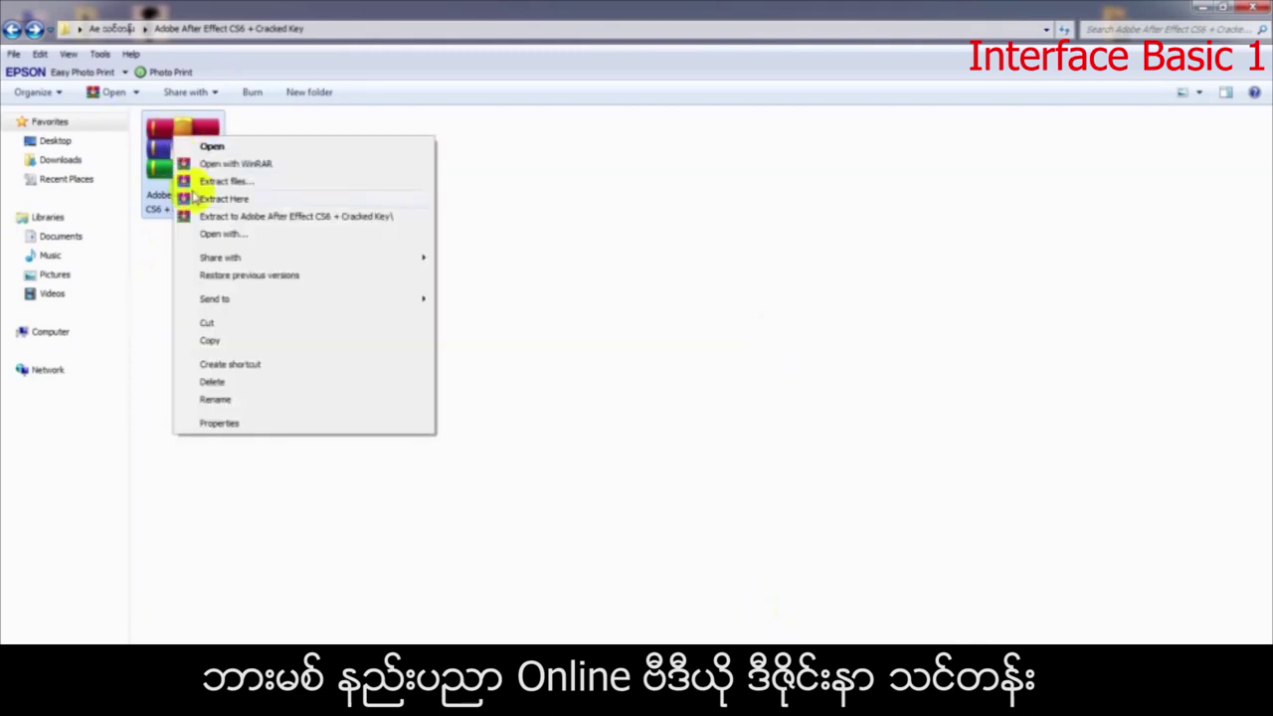
{"action": "left_click", "coordinate": [225, 200]}
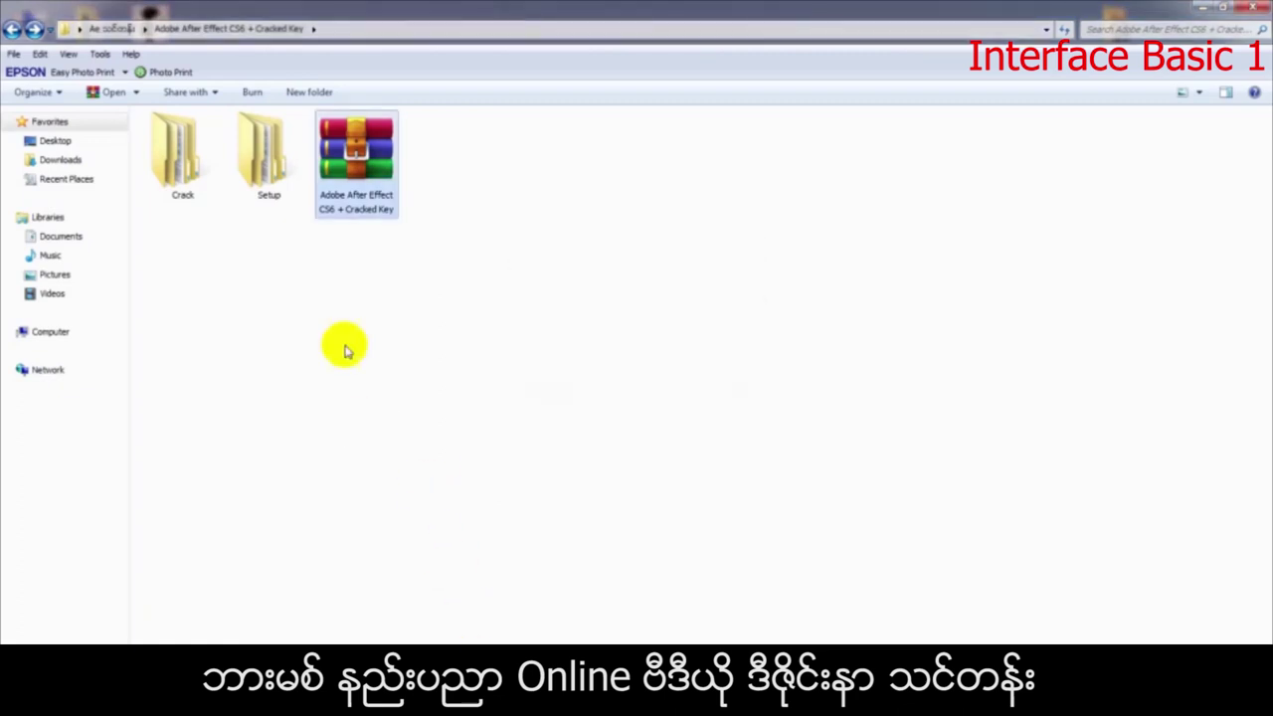
{"action": "left_click", "coordinate": [324, 323]}
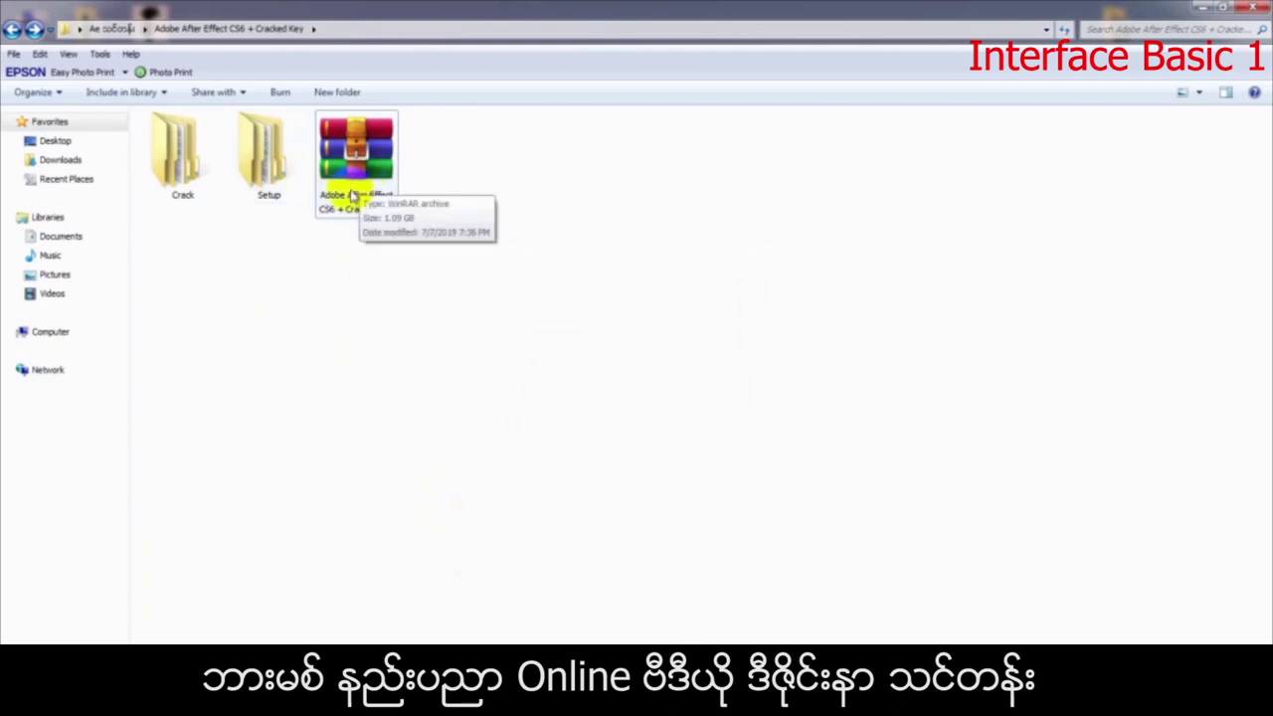
Launch the Set-up application from the Adobe After Effects CS6 folder inside Setup
{"action": "double_click", "coordinate": [276, 160]}
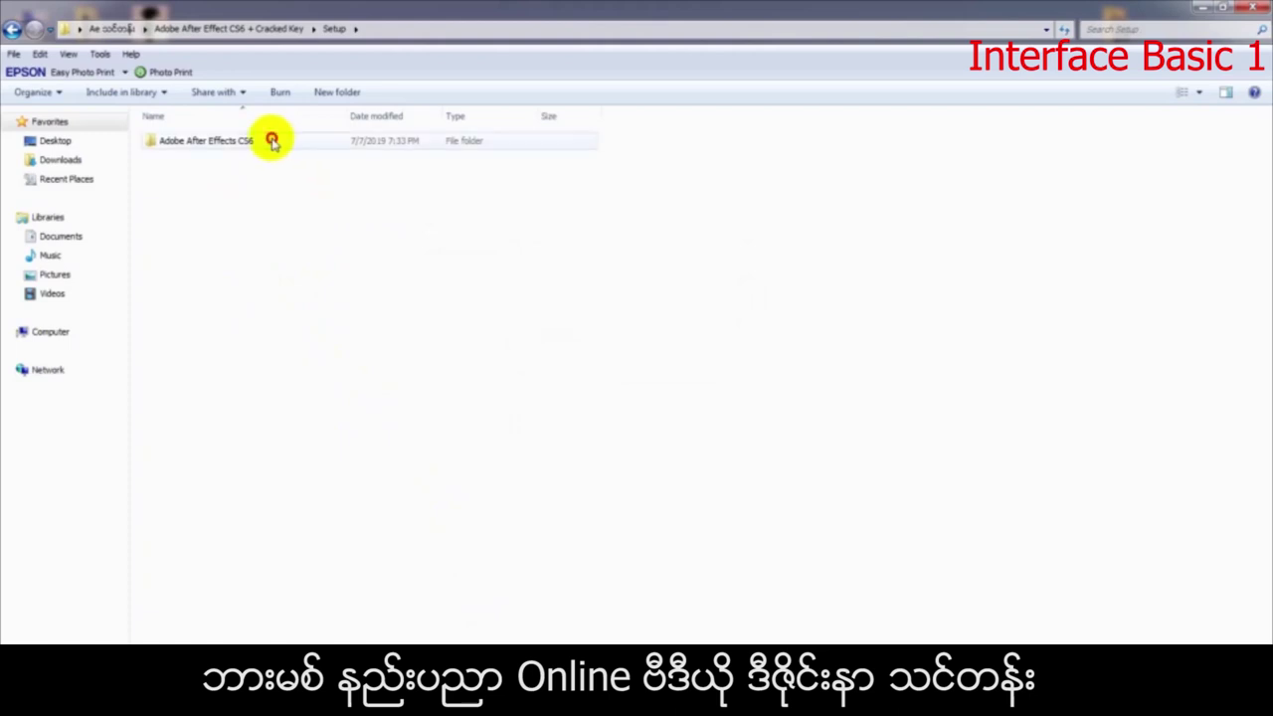
{"action": "double_click", "coordinate": [263, 139]}
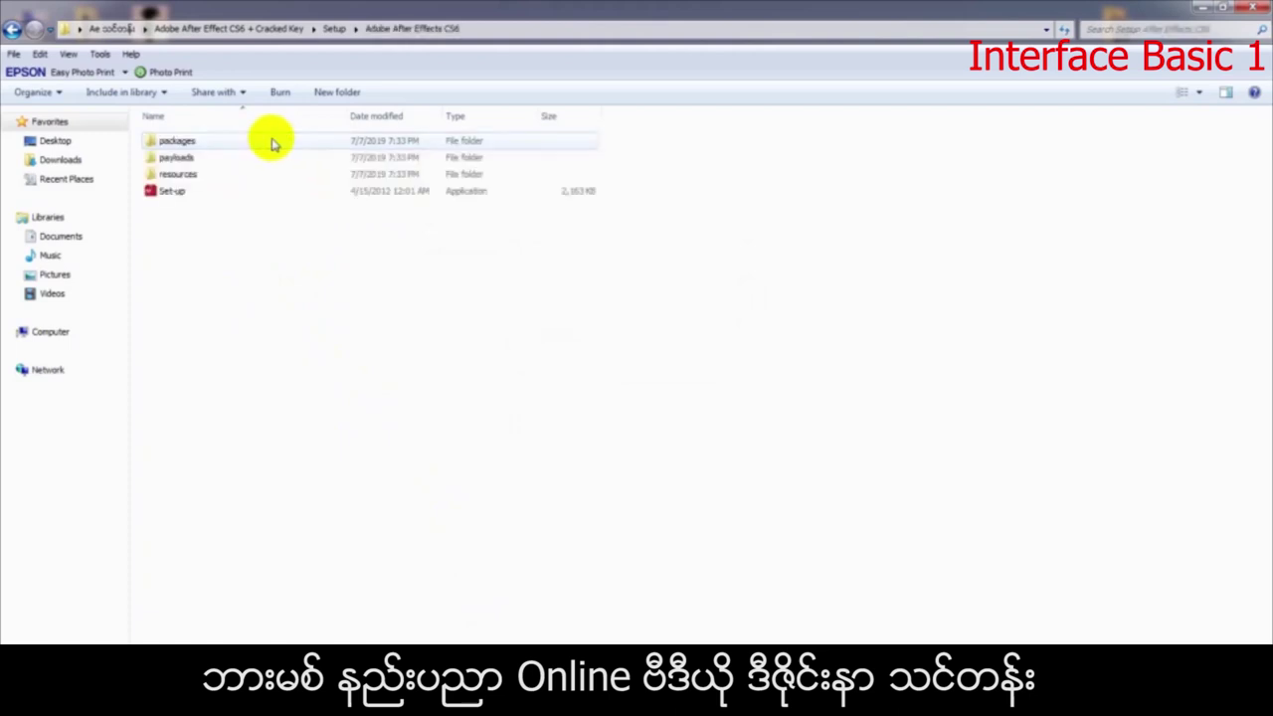
{"action": "double_click", "coordinate": [248, 198]}
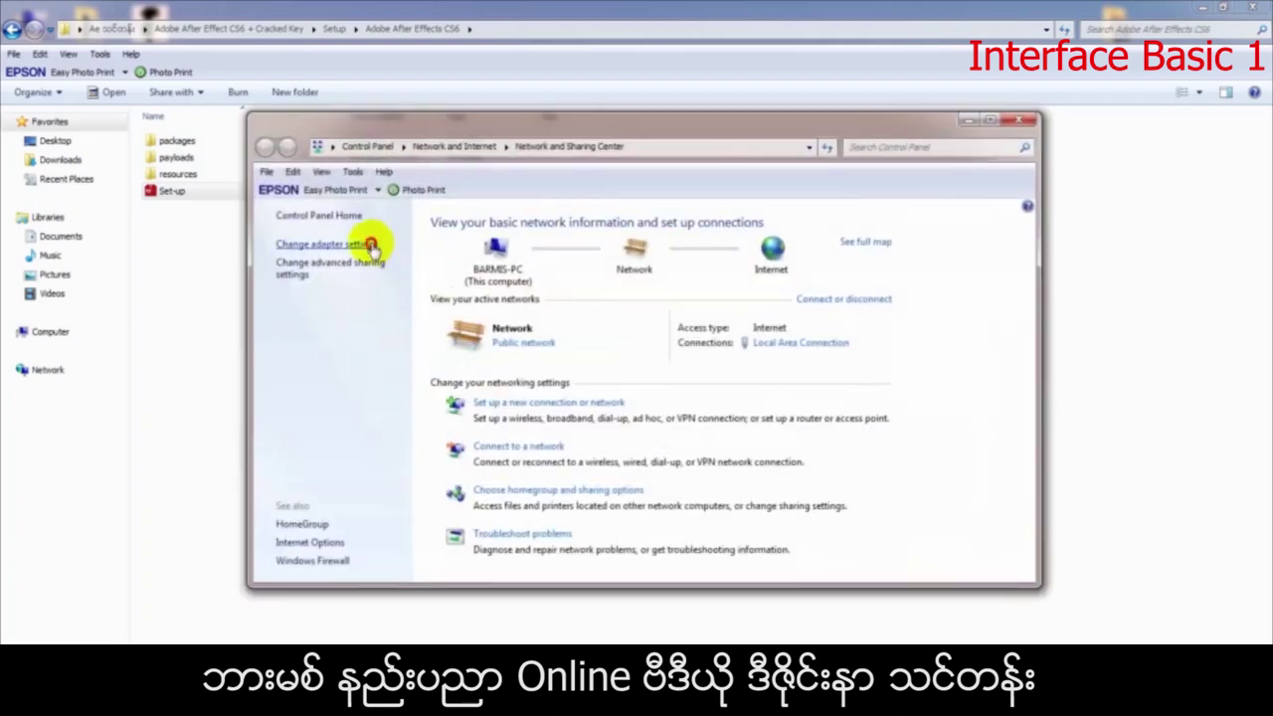
Disable the Local Area Connection in the network adapter settings and close the Network Connections window
{"action": "left_click", "coordinate": [370, 247]}
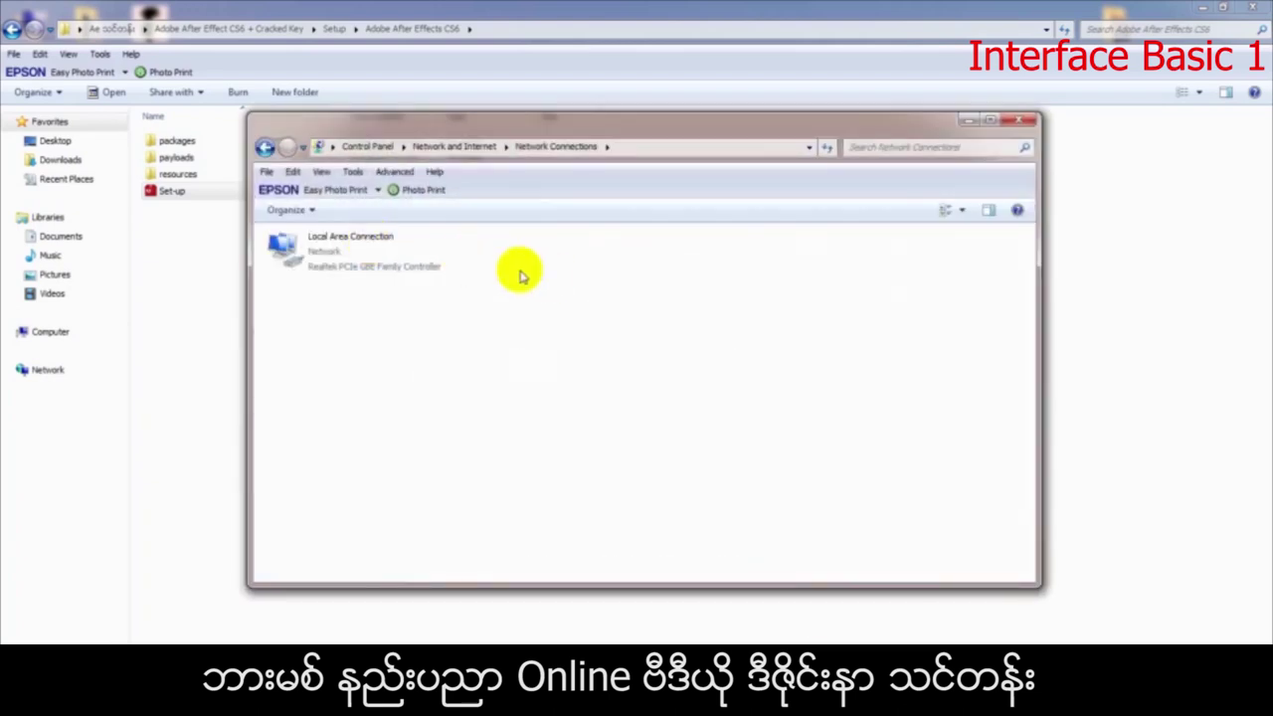
{"action": "left_click", "coordinate": [329, 249]}
{"action": "right_click", "coordinate": [335, 251]}
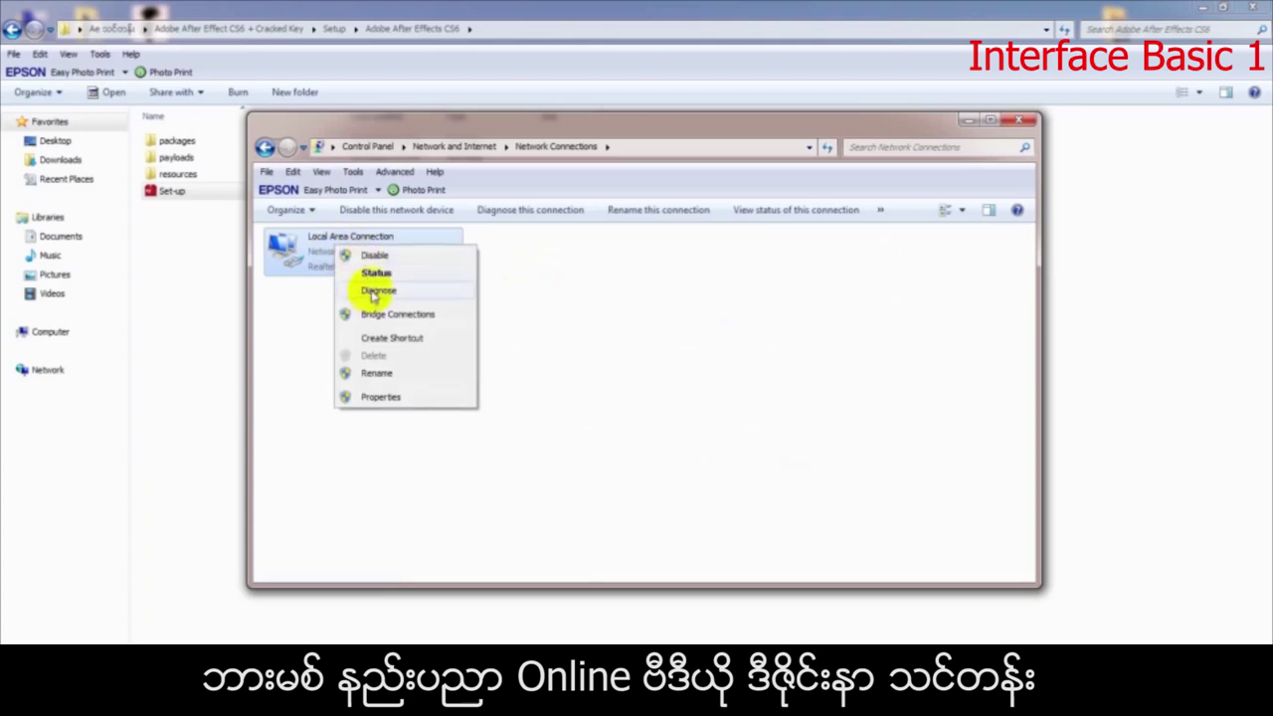
{"action": "left_click", "coordinate": [373, 256]}
{"action": "right_click", "coordinate": [411, 256]}
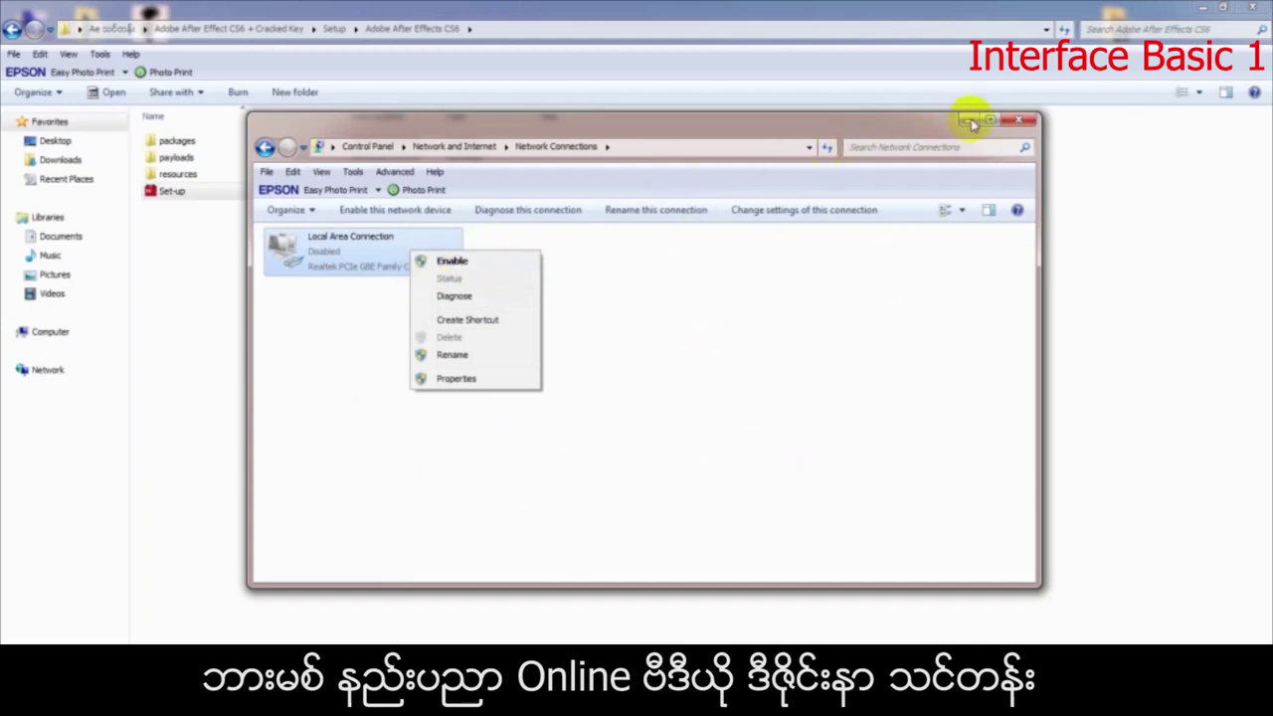
{"action": "left_click", "coordinate": [1019, 120]}
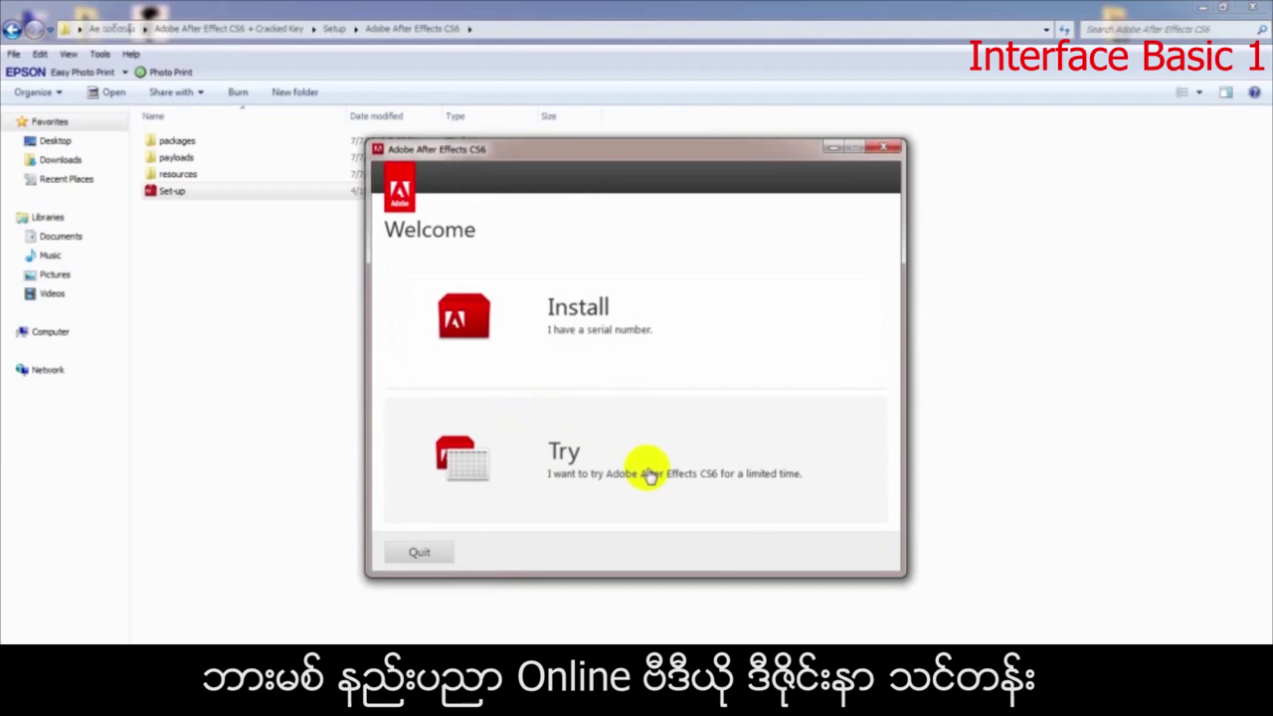
Install Adobe After Effects CS6 as a trial in the default location and close the installer
{"action": "left_click", "coordinate": [589, 454]}
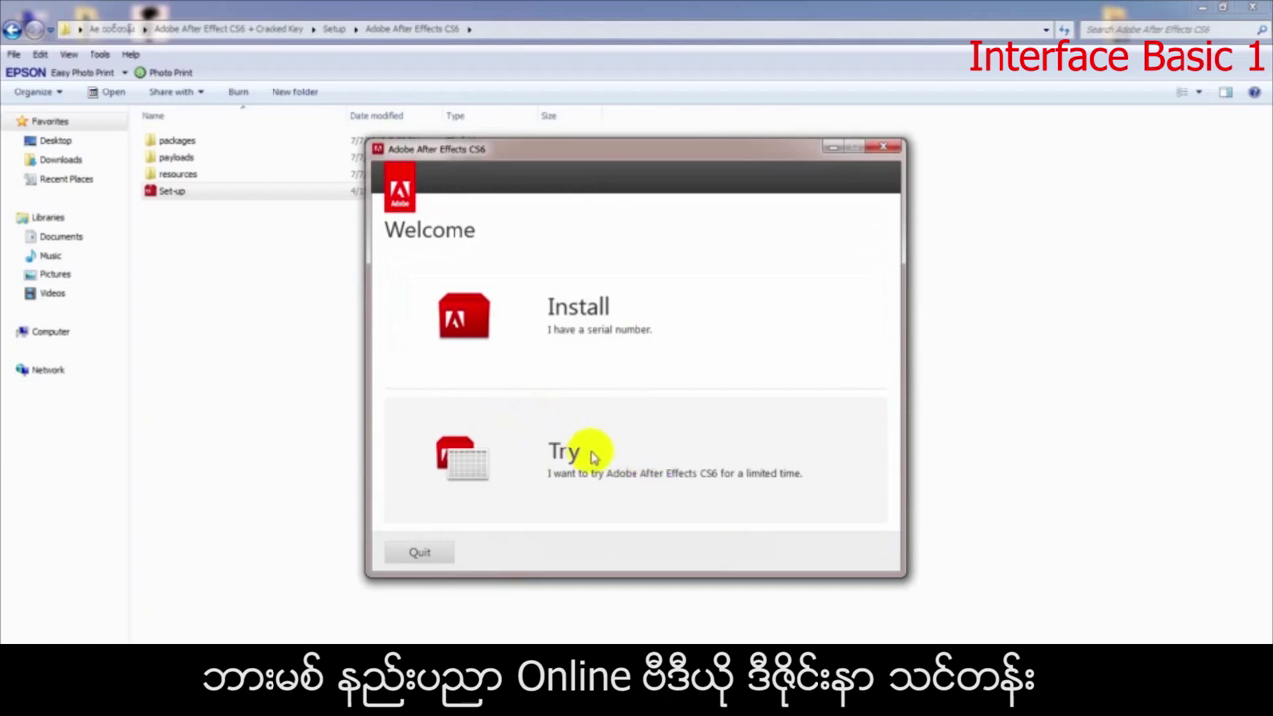
{"action": "left_click", "coordinate": [851, 555]}
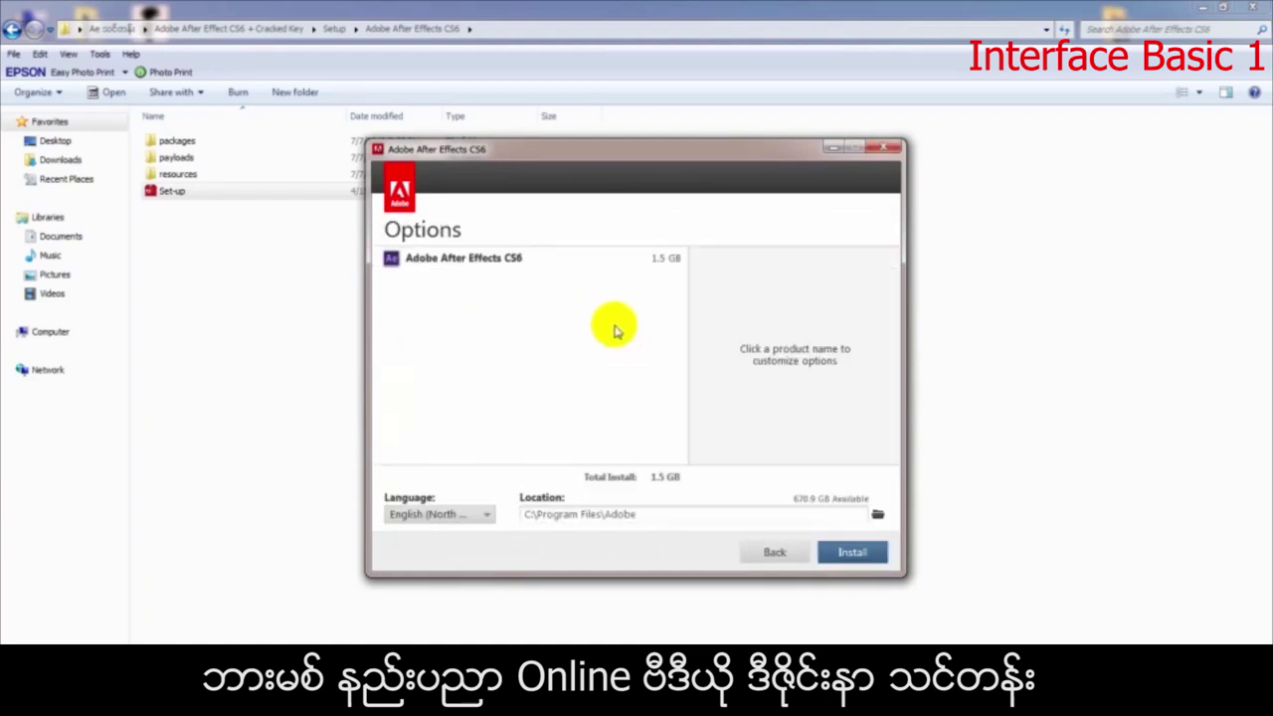
{"action": "left_click", "coordinate": [856, 554]}
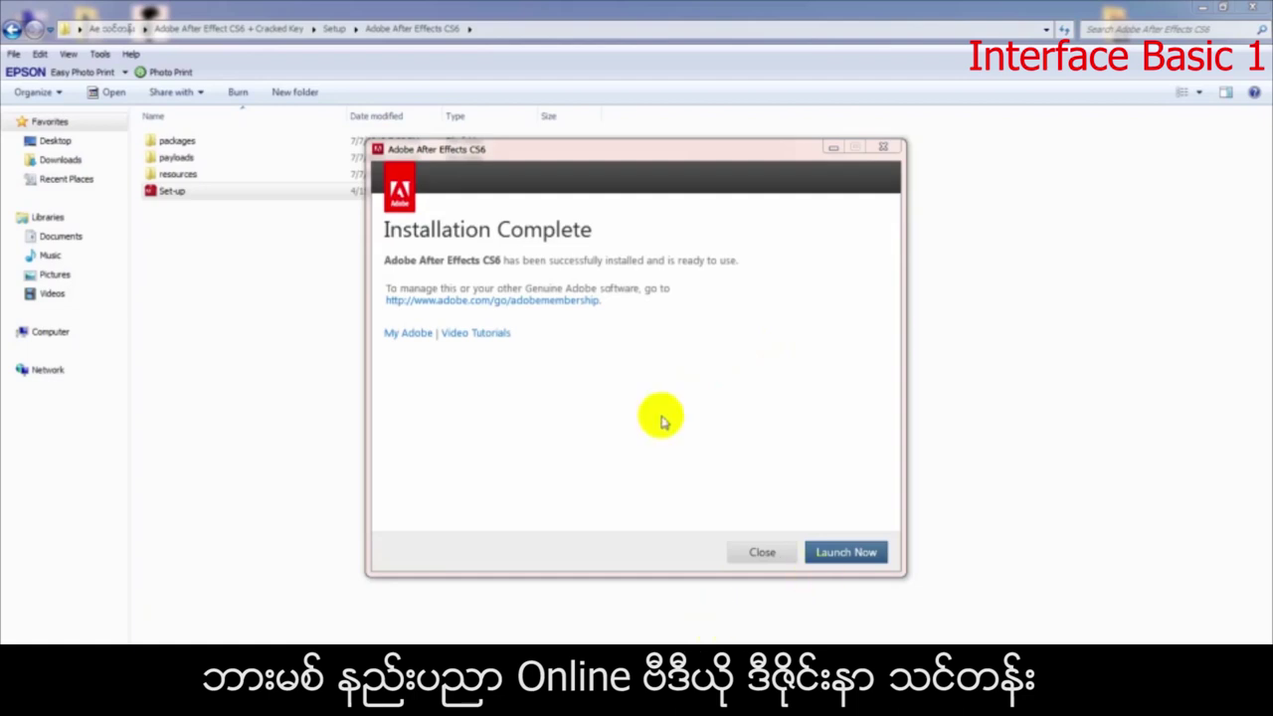
{"action": "left_click", "coordinate": [761, 553]}
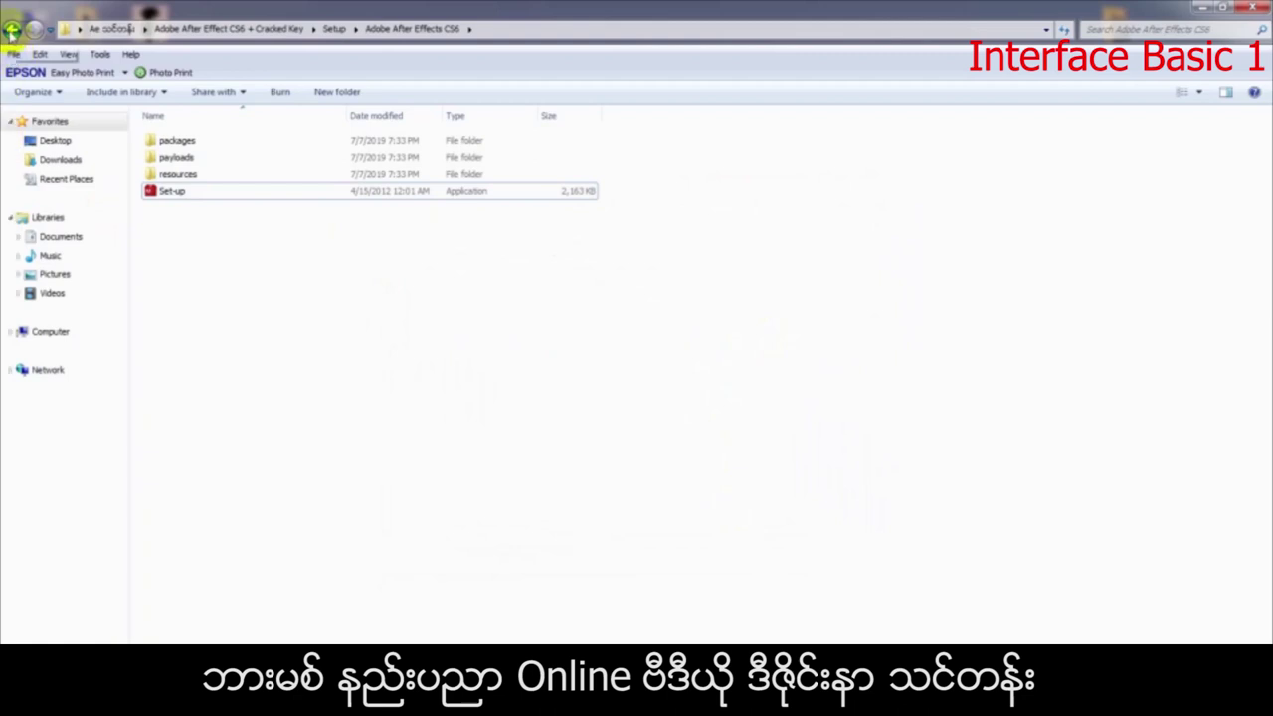
Return to the extracted archive's main folder and open the Crack folder
{"action": "left_click", "coordinate": [11, 31]}
{"action": "left_click", "coordinate": [10, 32]}
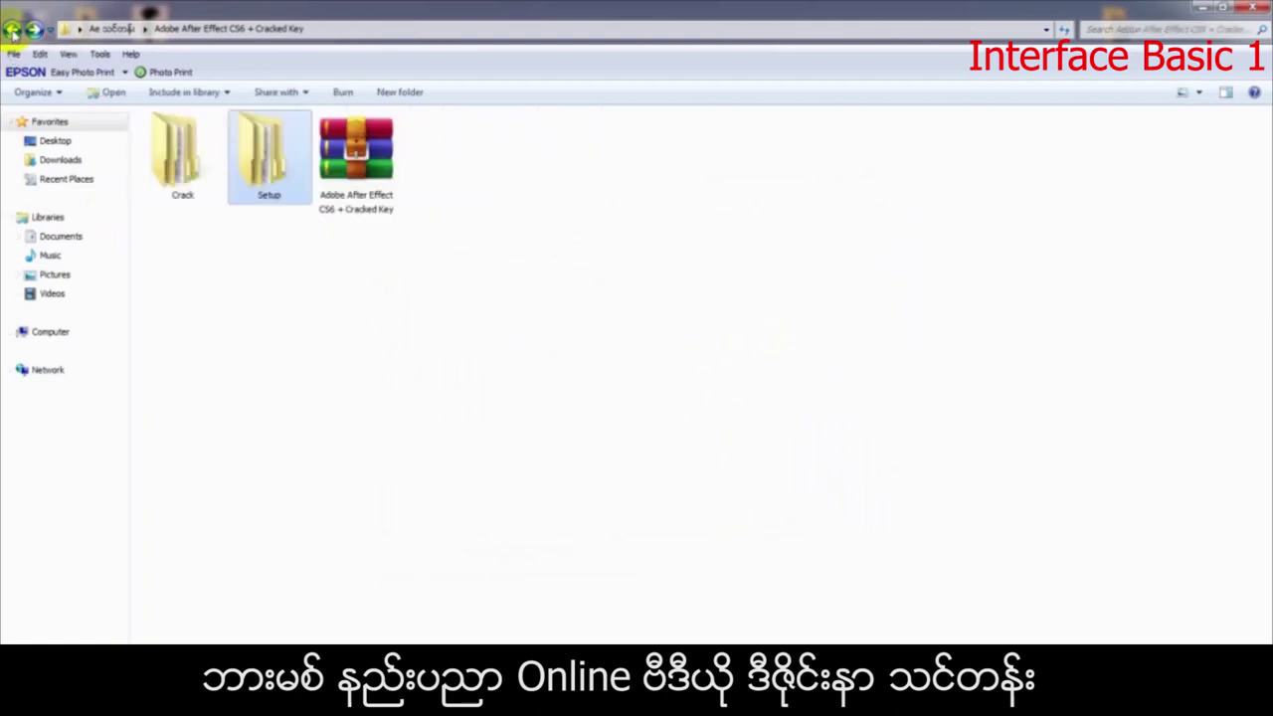
{"action": "double_click", "coordinate": [189, 188]}
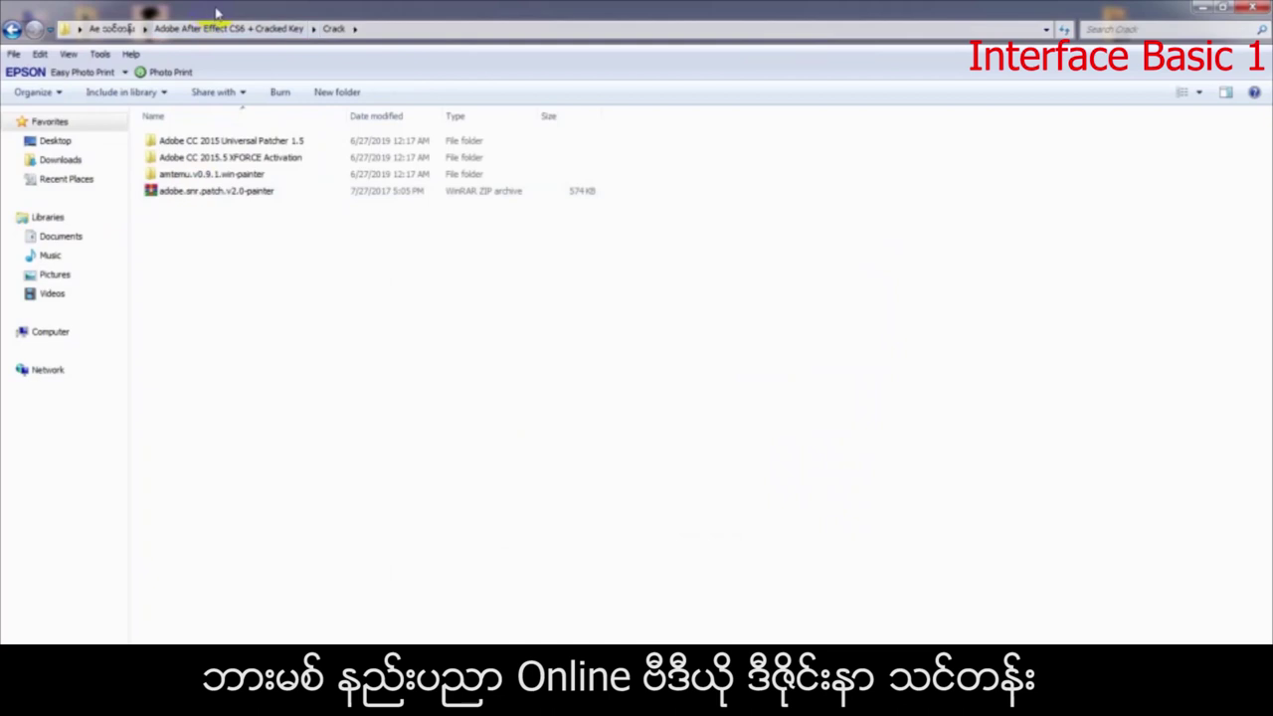
Create a desktop shortcut for Adobe After Effects CS6 and place it in the empty area beside the folder window
{"action": "left_click_drag", "start_coordinate": [215, 12], "coordinate": [761, 95]}
{"action": "key", "text": "super"}
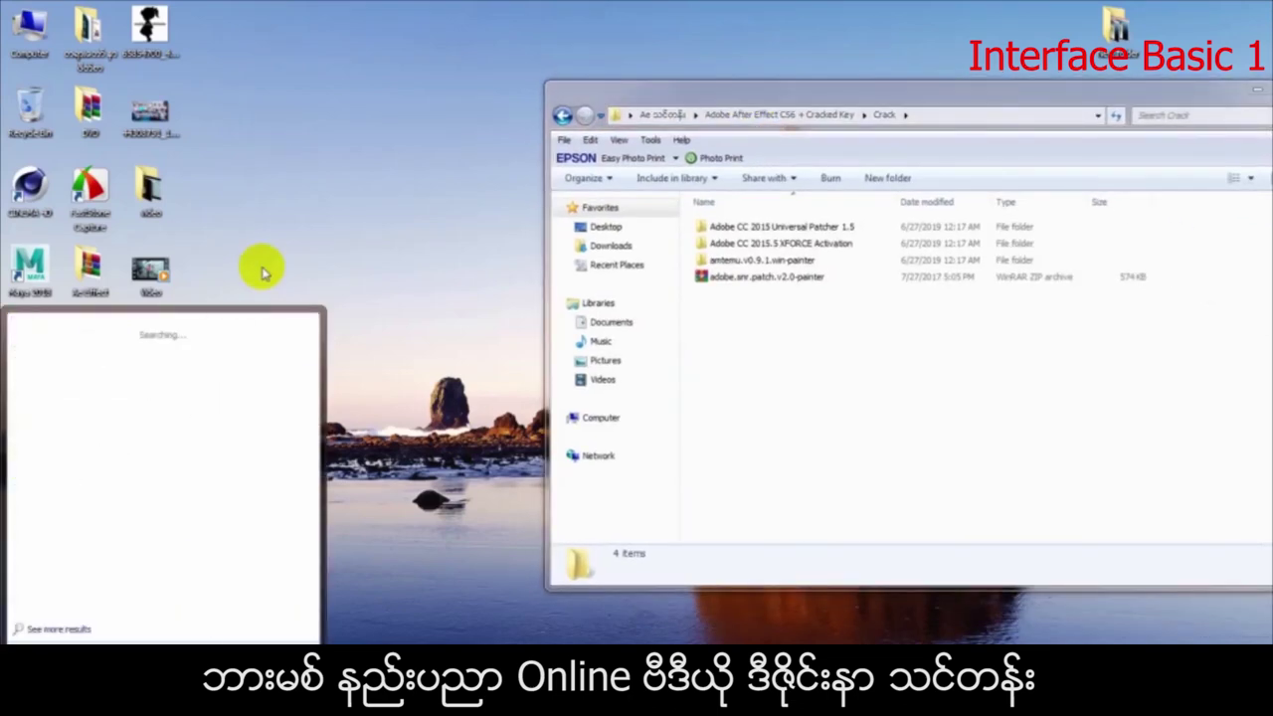
{"action": "type", "text": "af"}
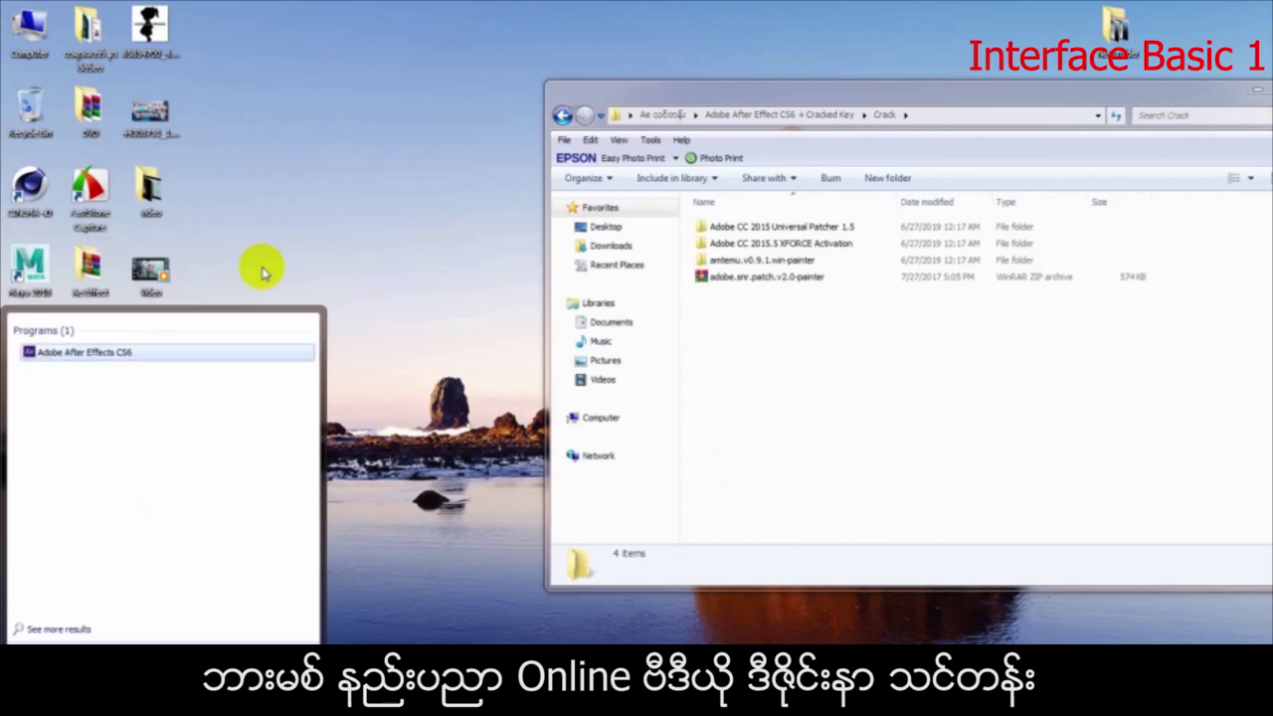
{"action": "right_click", "coordinate": [162, 363]}
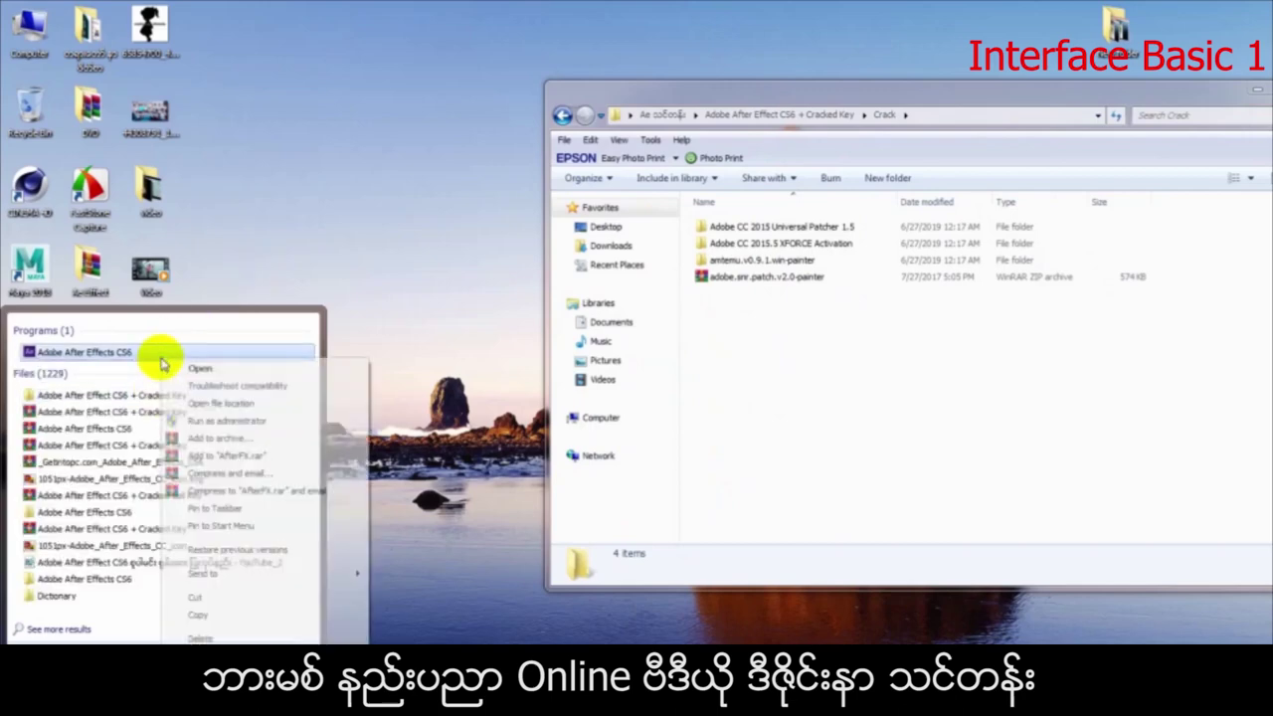
{"action": "mouse_move", "coordinate": [227, 575]}
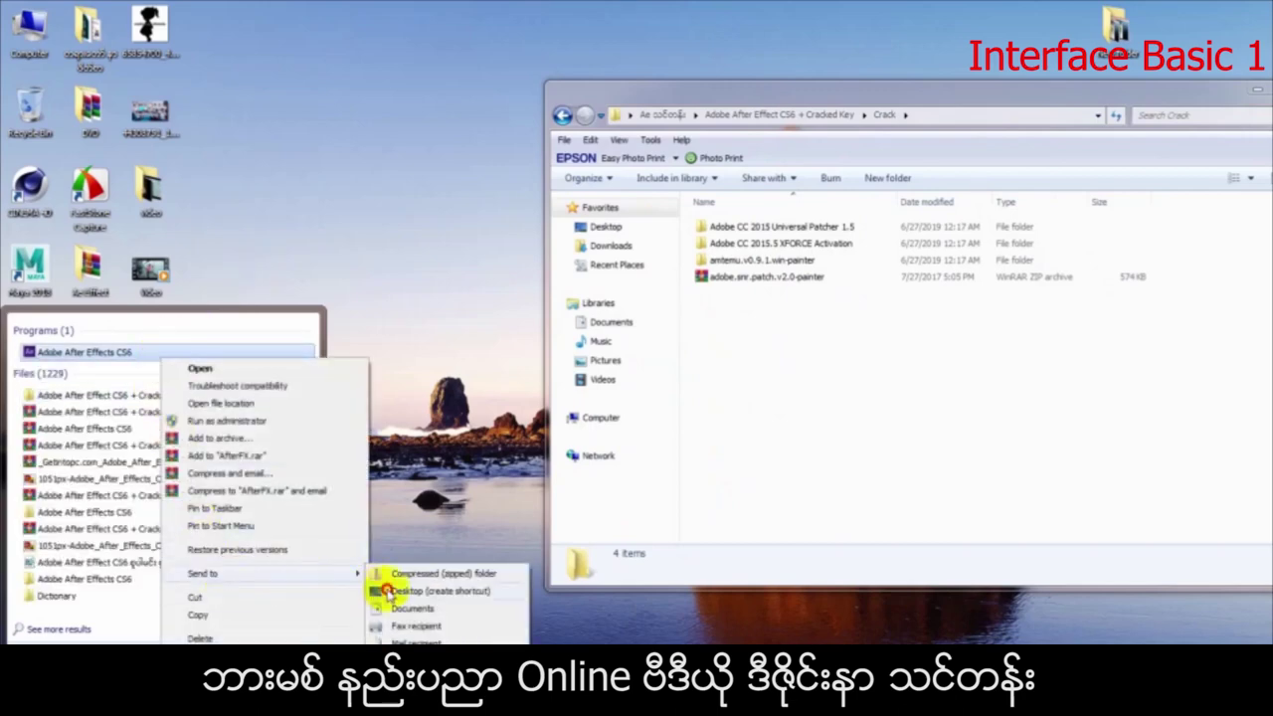
{"action": "left_click", "coordinate": [376, 591]}
{"action": "left_click", "coordinate": [393, 396]}
{"action": "left_click_drag", "start_coordinate": [169, 425], "coordinate": [403, 199]}
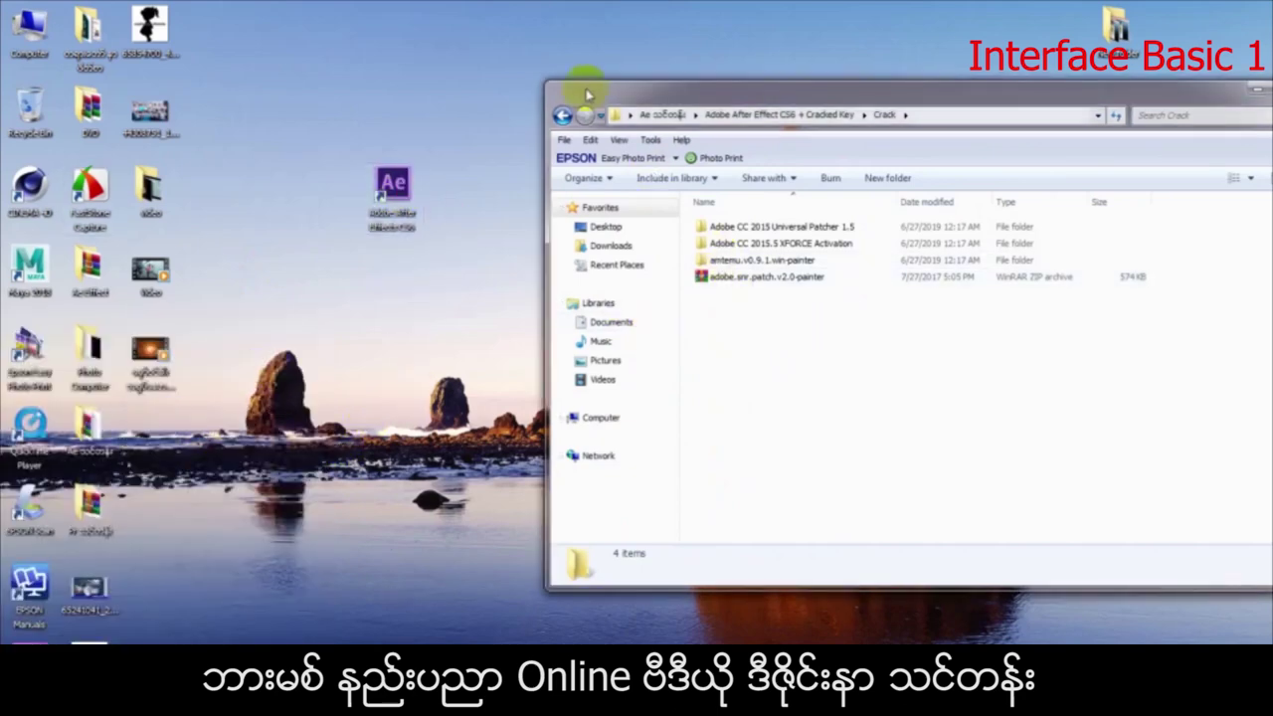
Run amtemu.v0.9.1-painter as administrator from the amtemu.v0.9.1.win-painter folder inside Crack
{"action": "left_click", "coordinate": [563, 117]}
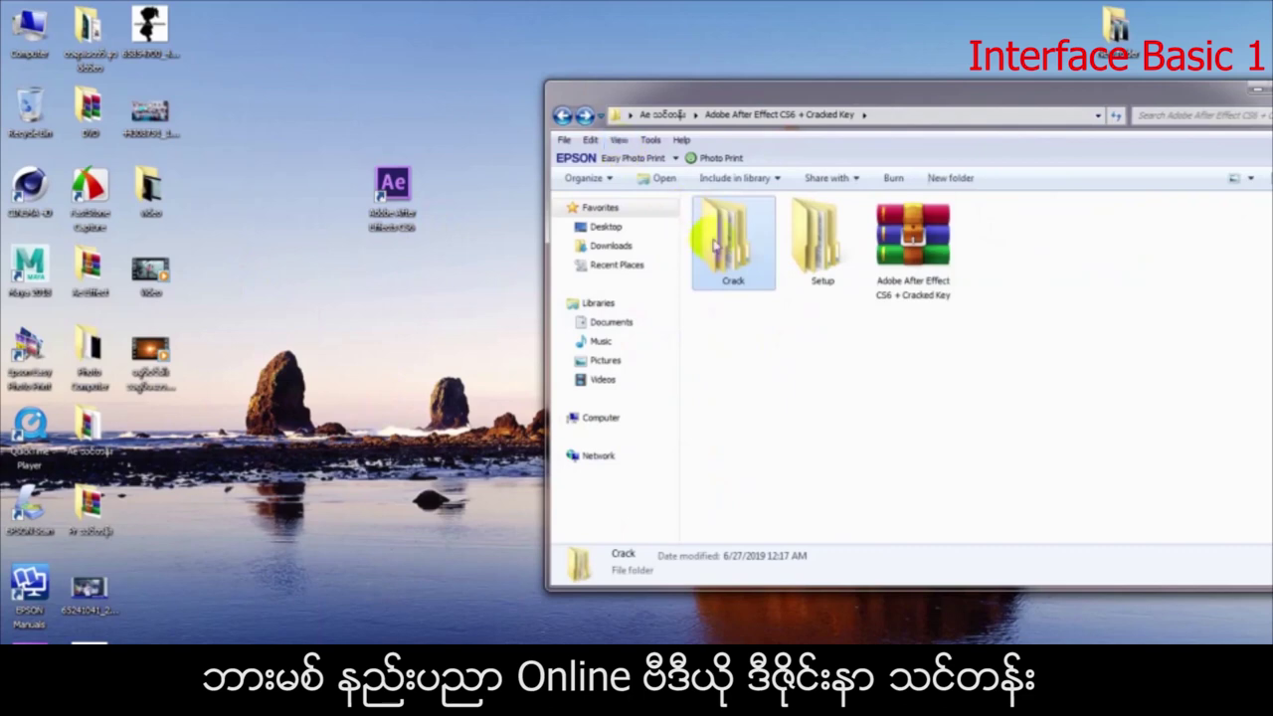
{"action": "double_click", "coordinate": [716, 246]}
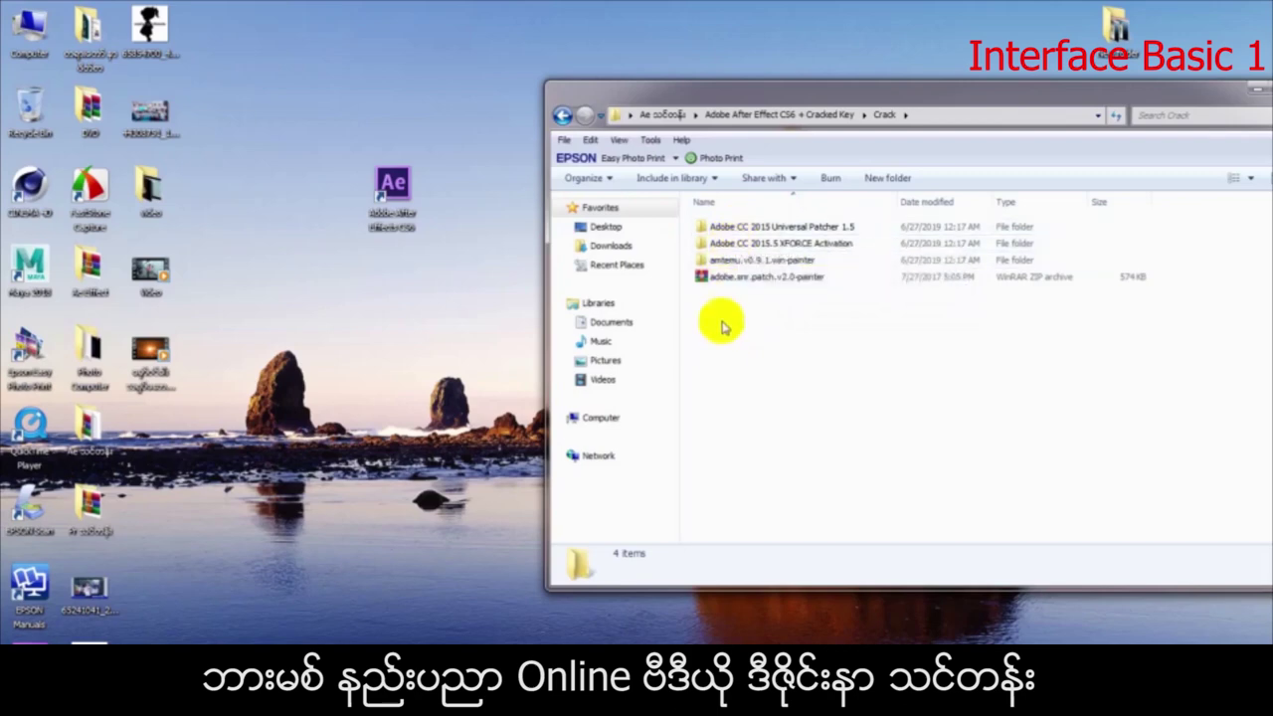
{"action": "double_click", "coordinate": [742, 263]}
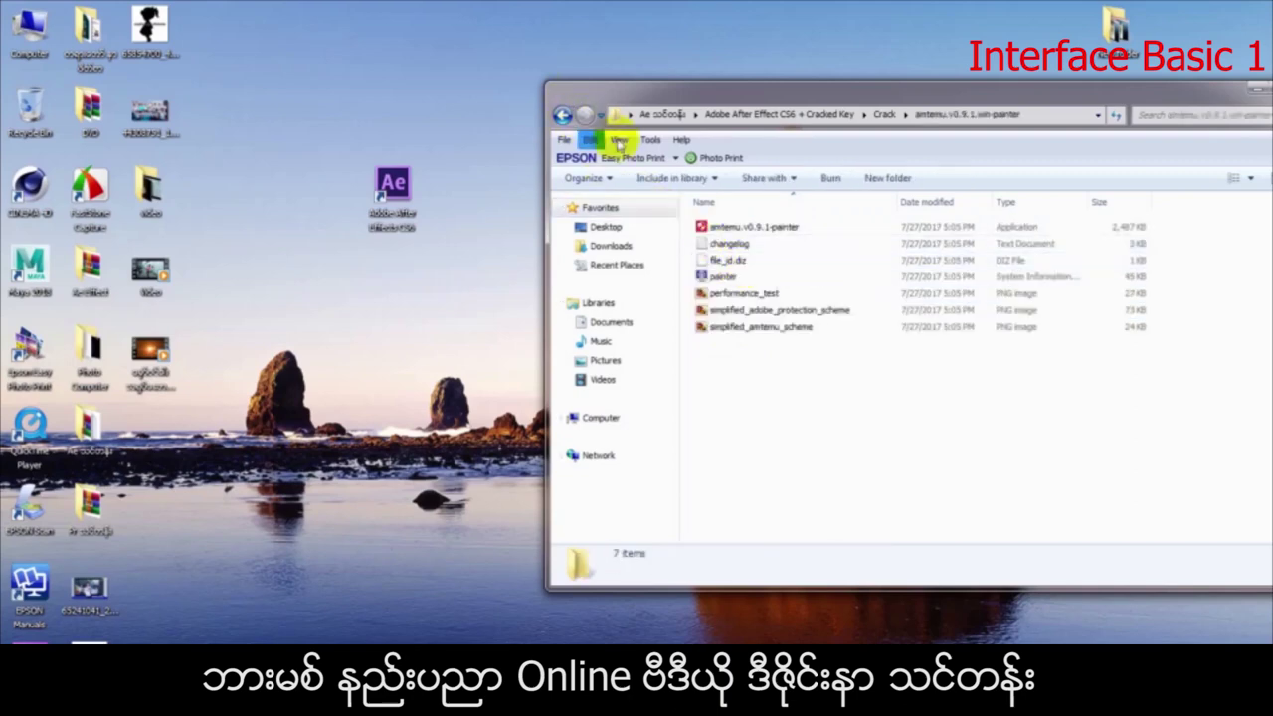
{"action": "left_click", "coordinate": [739, 233]}
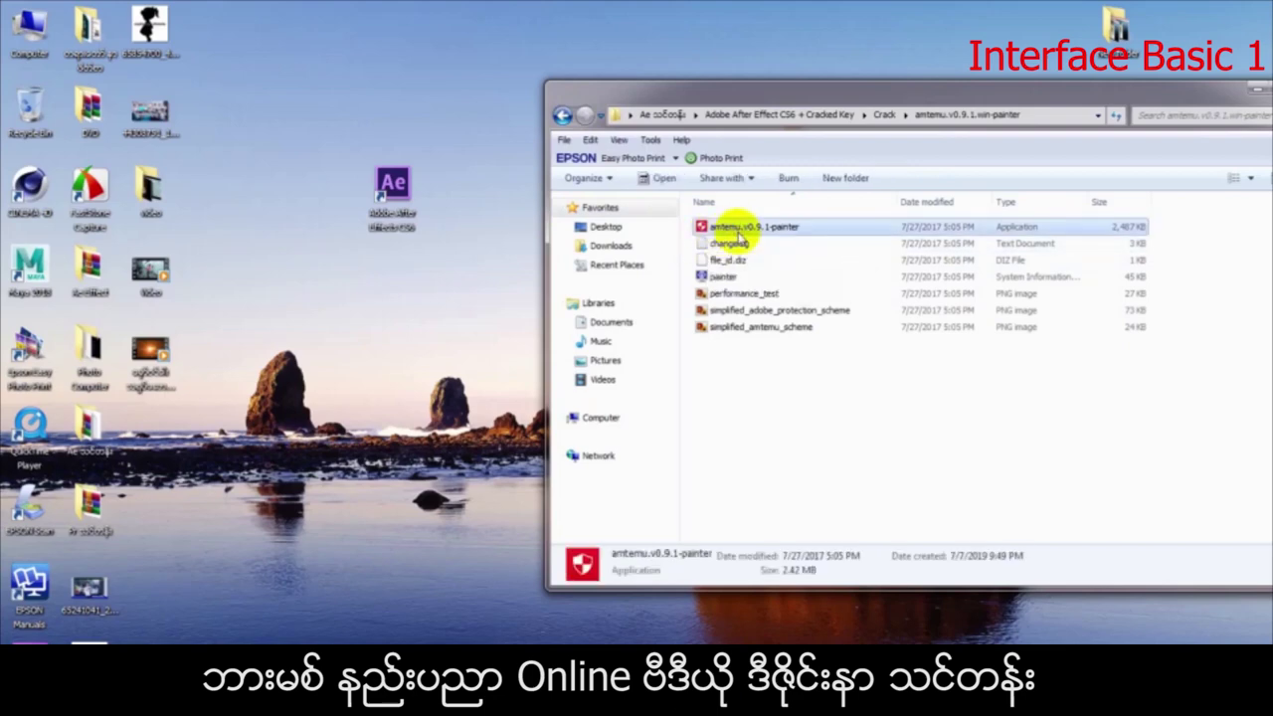
{"action": "right_click", "coordinate": [738, 234]}
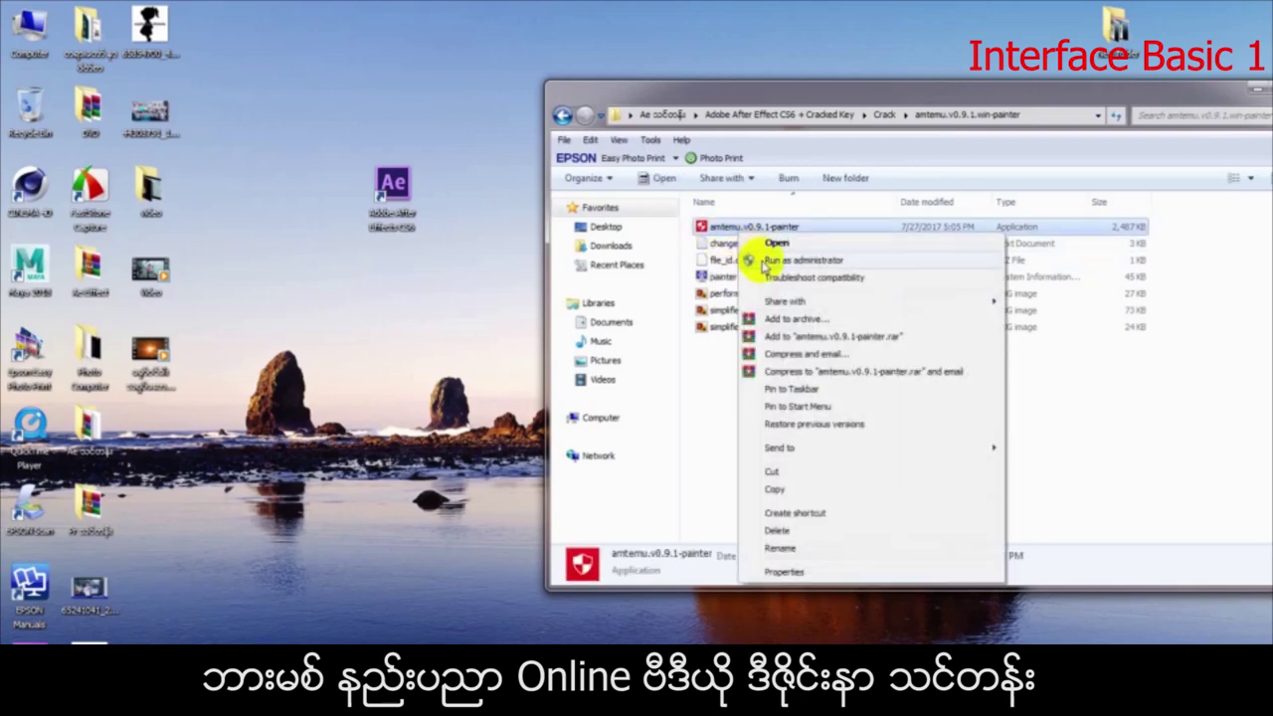
{"action": "left_click", "coordinate": [763, 262]}
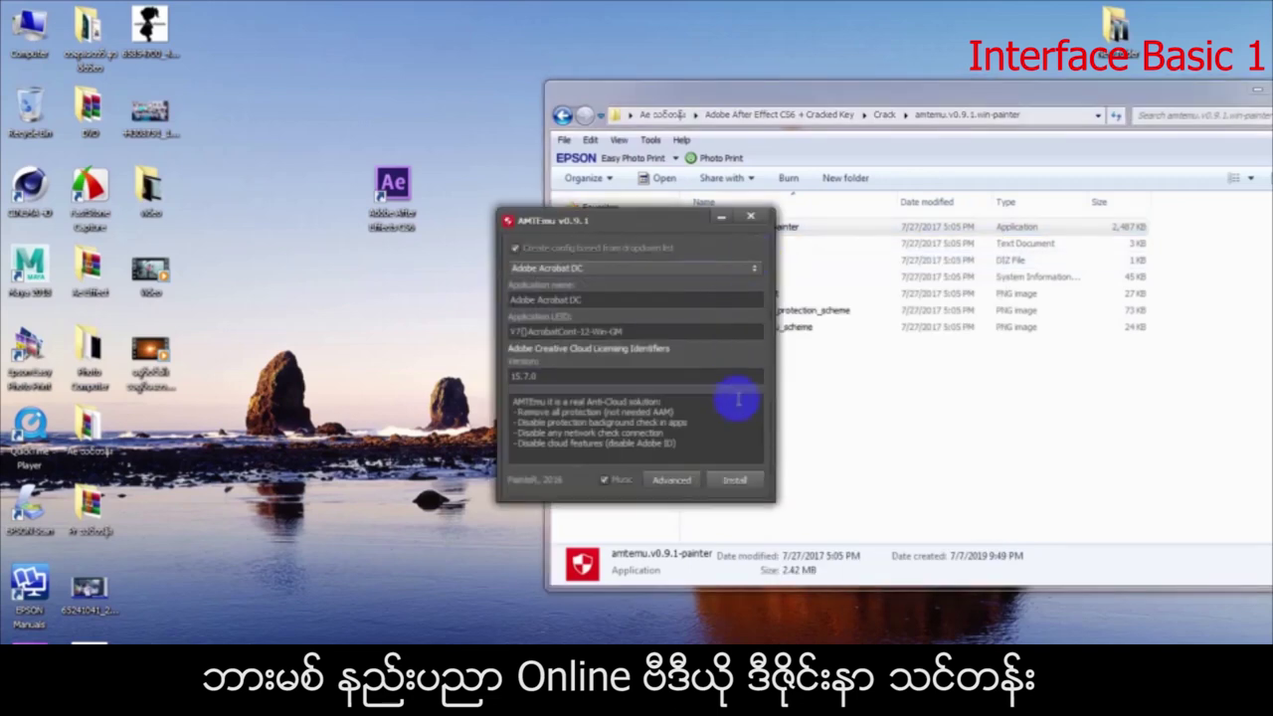
Start the AMTEmu install and select amtlib.dll in C:\Program Files\Adobe\Adobe After Effects CS6\Support Files
{"action": "left_click", "coordinate": [736, 481]}
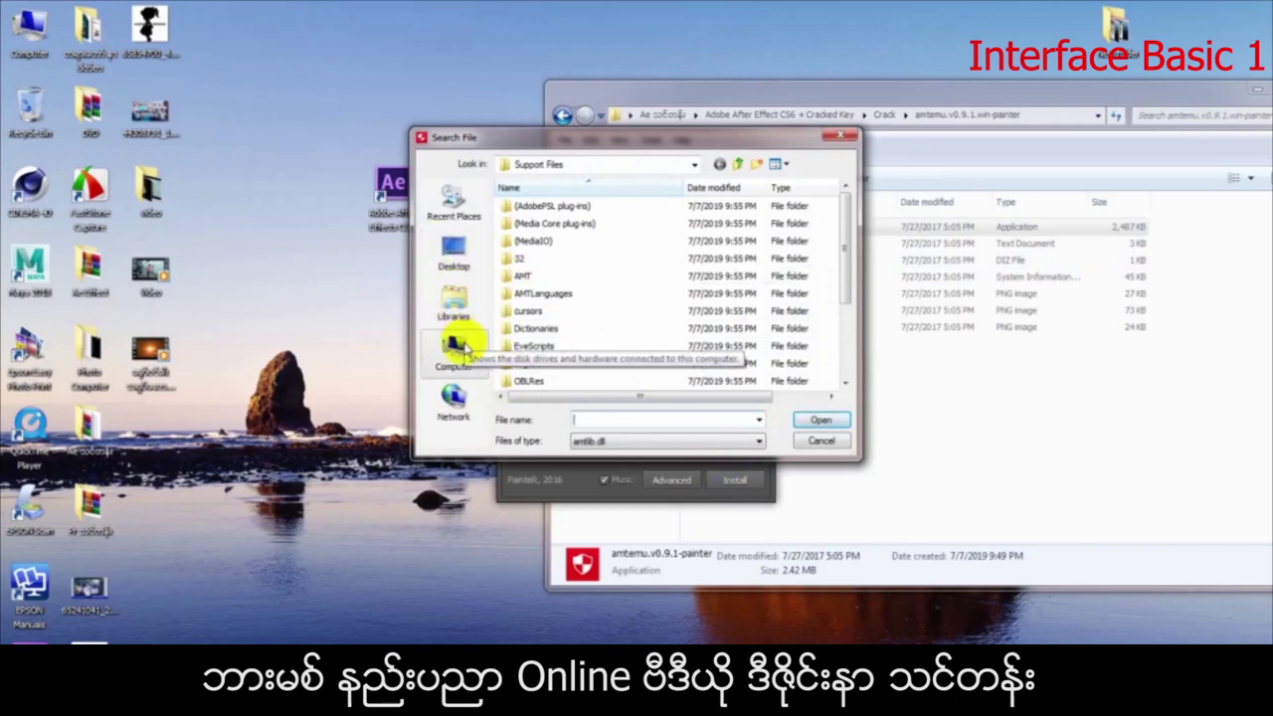
{"action": "left_click", "coordinate": [459, 348]}
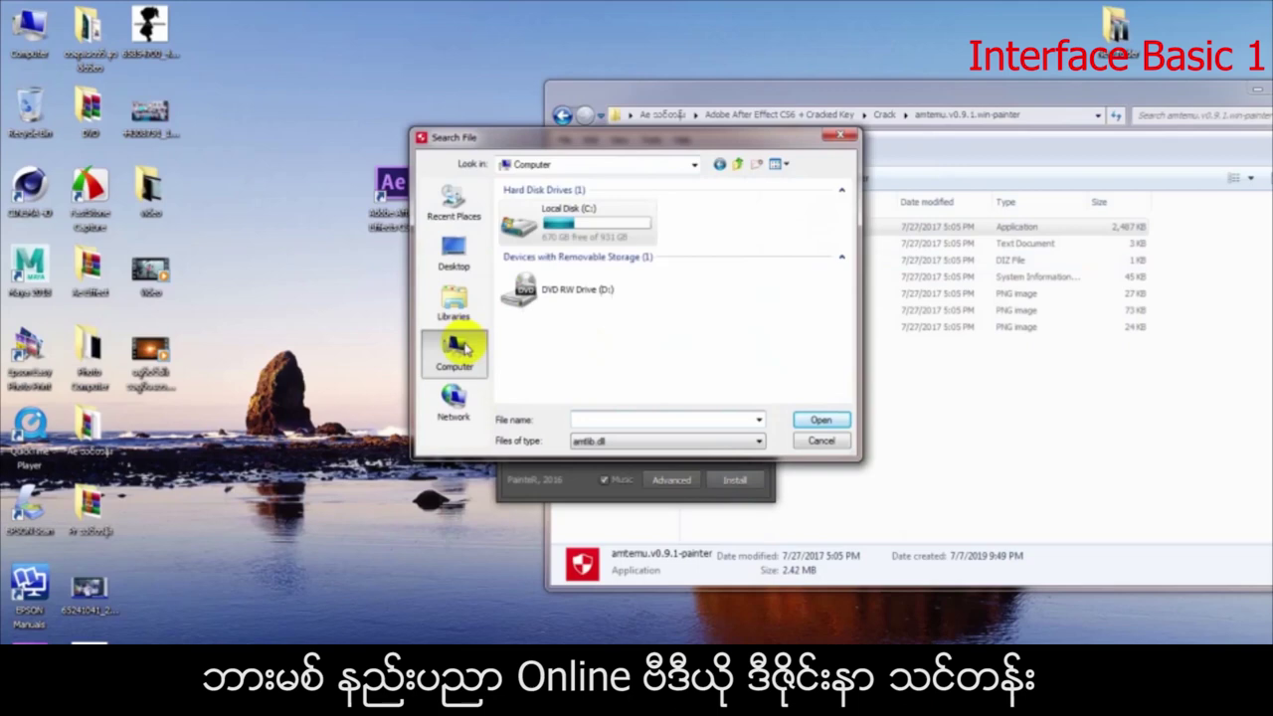
{"action": "double_click", "coordinate": [559, 225]}
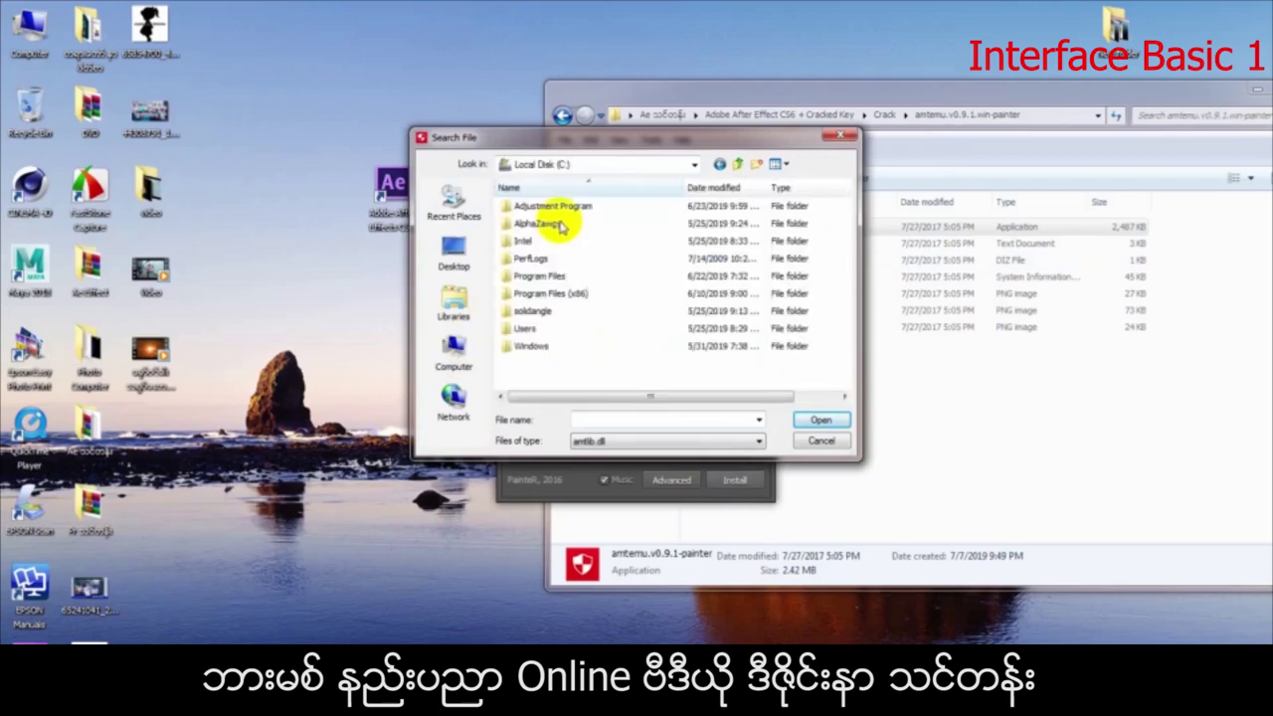
{"action": "double_click", "coordinate": [542, 279]}
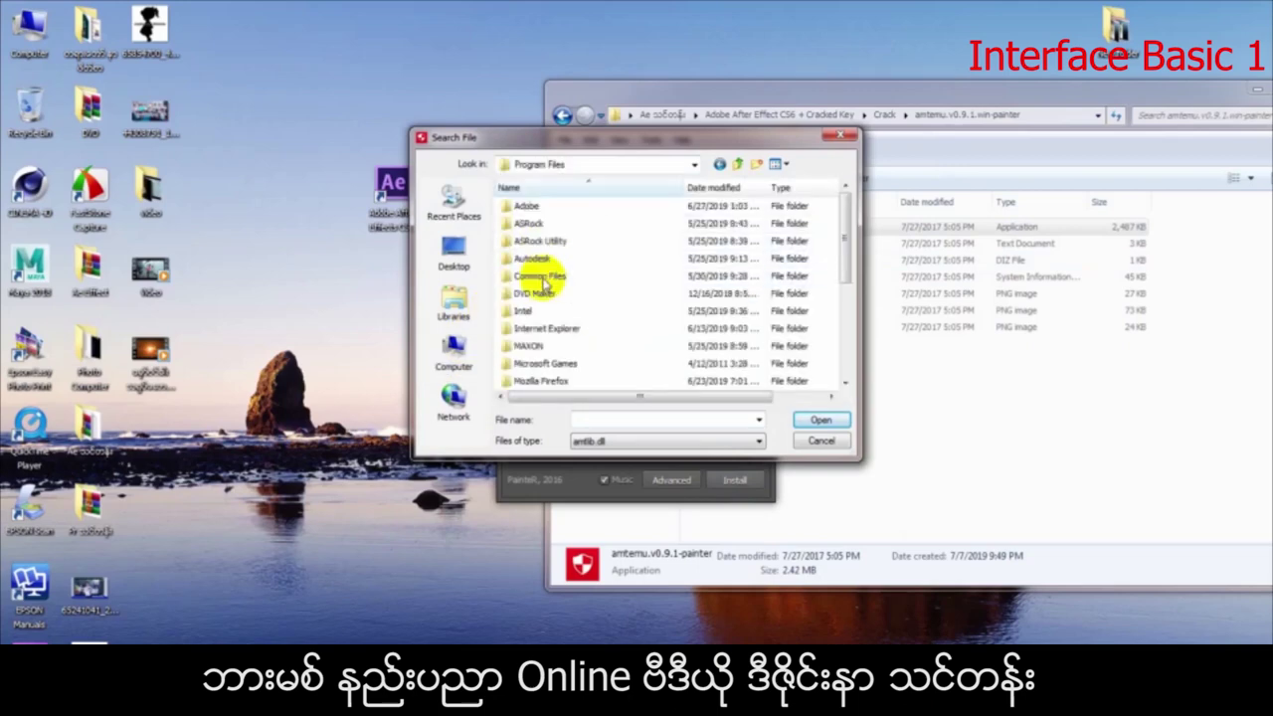
{"action": "double_click", "coordinate": [542, 203]}
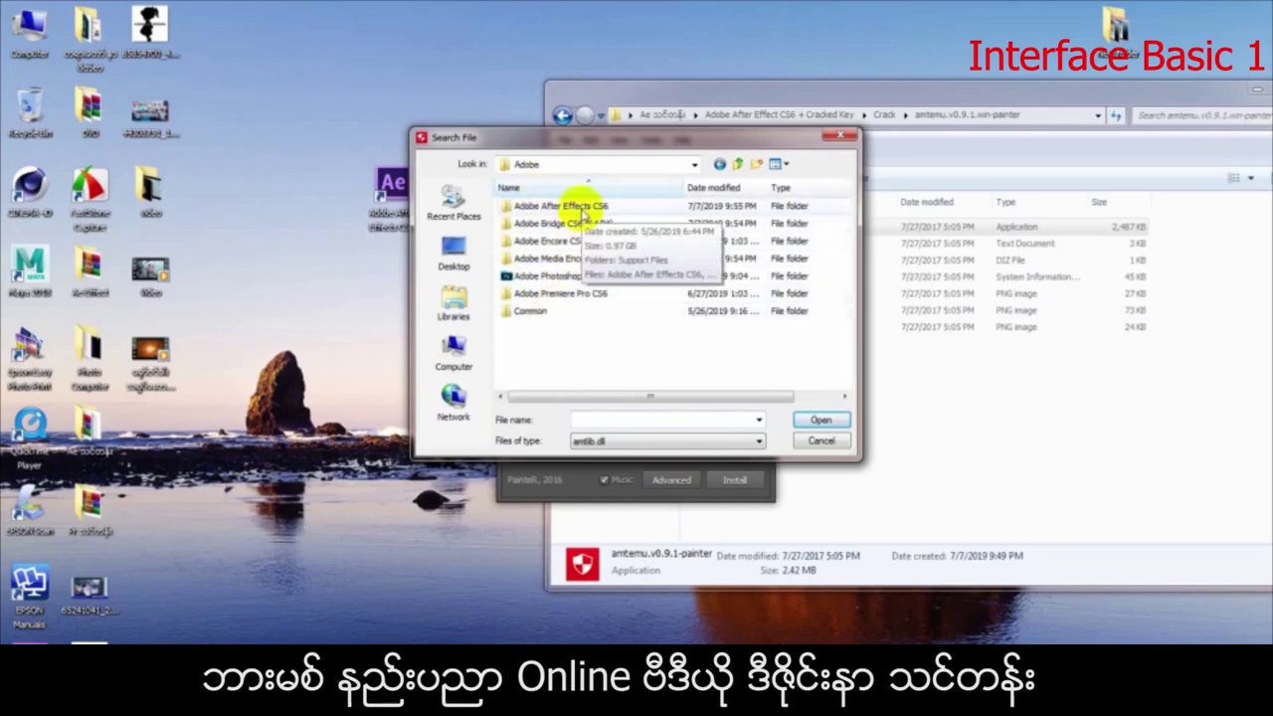
{"action": "double_click", "coordinate": [582, 209]}
{"action": "left_click", "coordinate": [590, 208]}
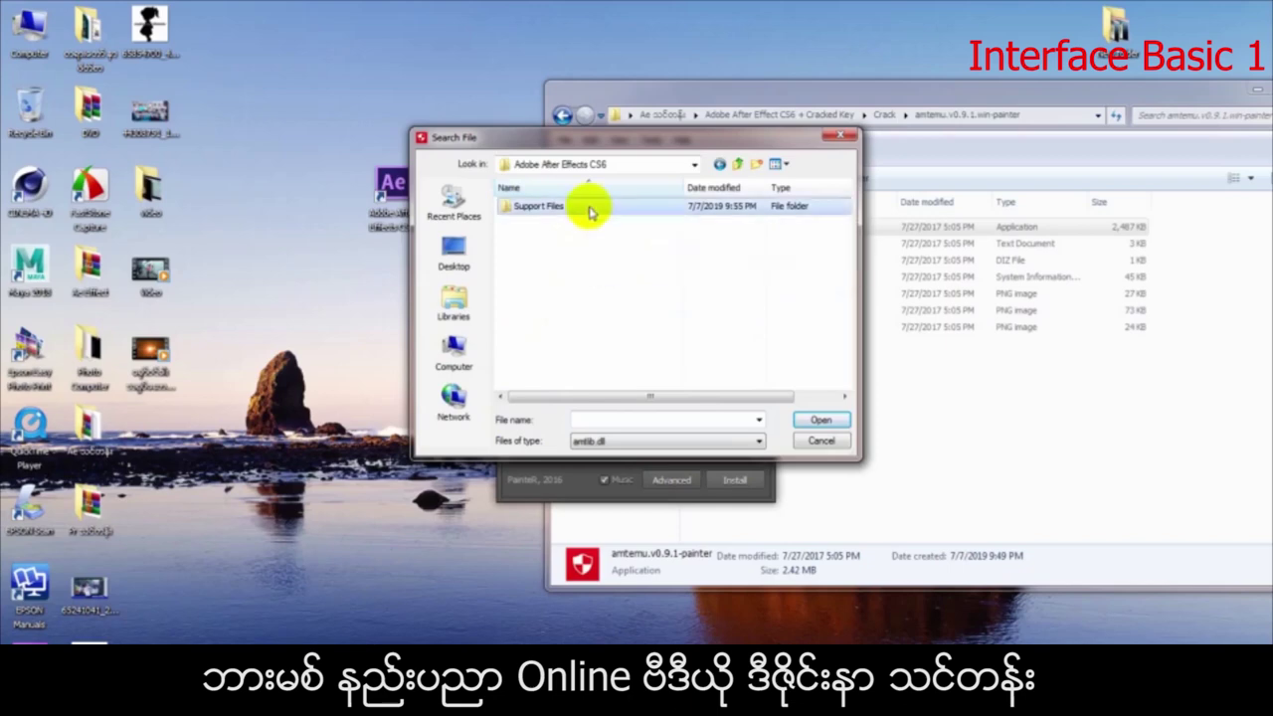
{"action": "double_click", "coordinate": [589, 209]}
{"action": "left_click_drag", "start_coordinate": [841, 232], "coordinate": [851, 302]}
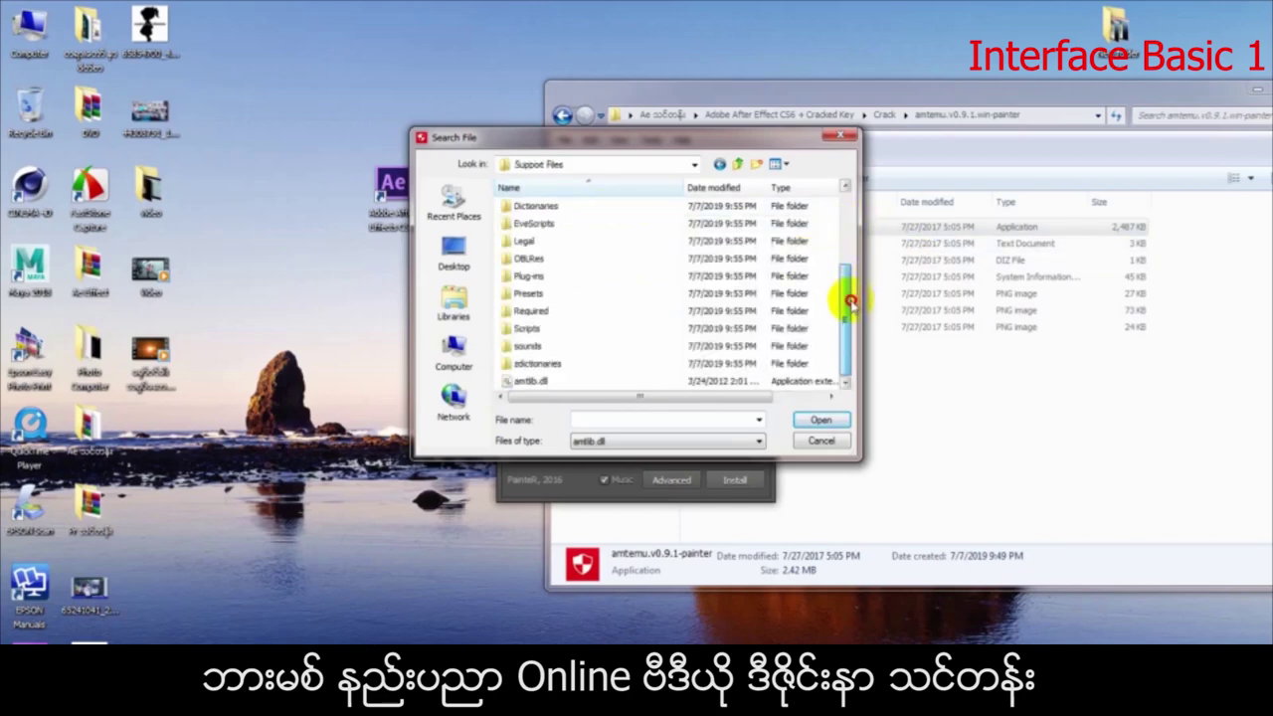
{"action": "left_click", "coordinate": [563, 385]}
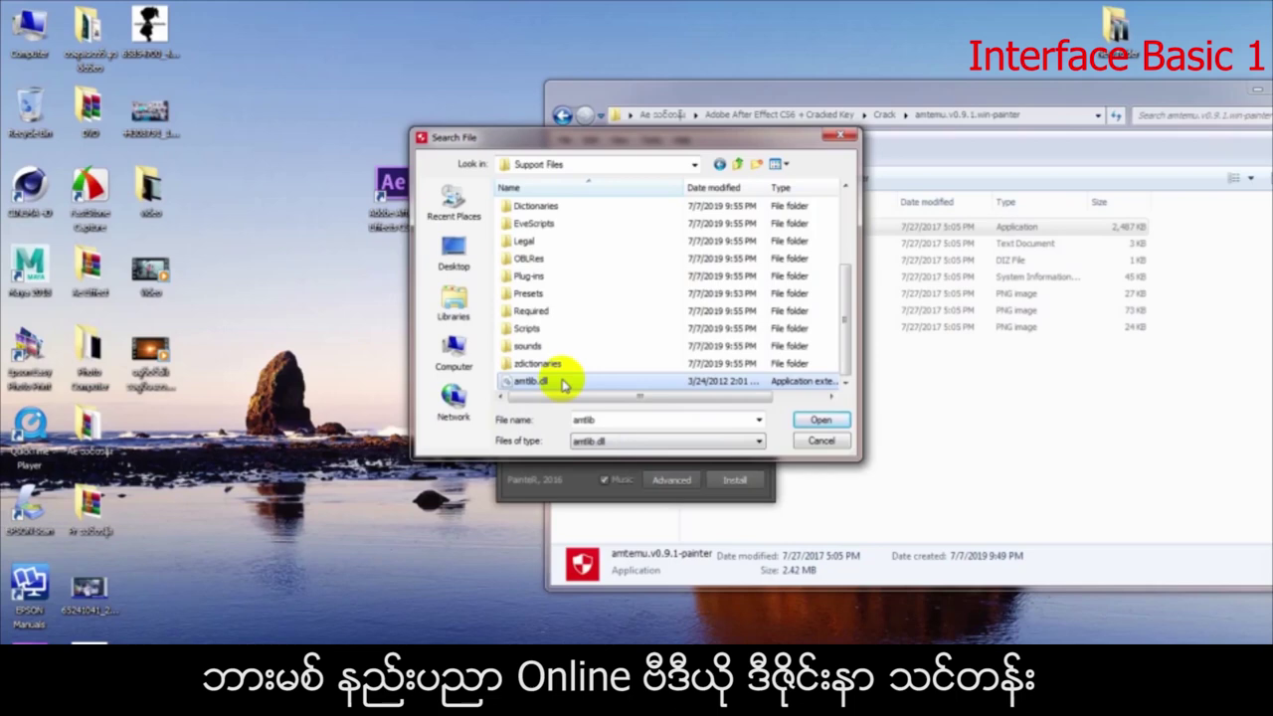
Go back up the folder levels from Support Files to the Desktop in the file search dialog
{"action": "left_click", "coordinate": [737, 165]}
{"action": "left_click", "coordinate": [737, 165]}
{"action": "left_click", "coordinate": [737, 165]}
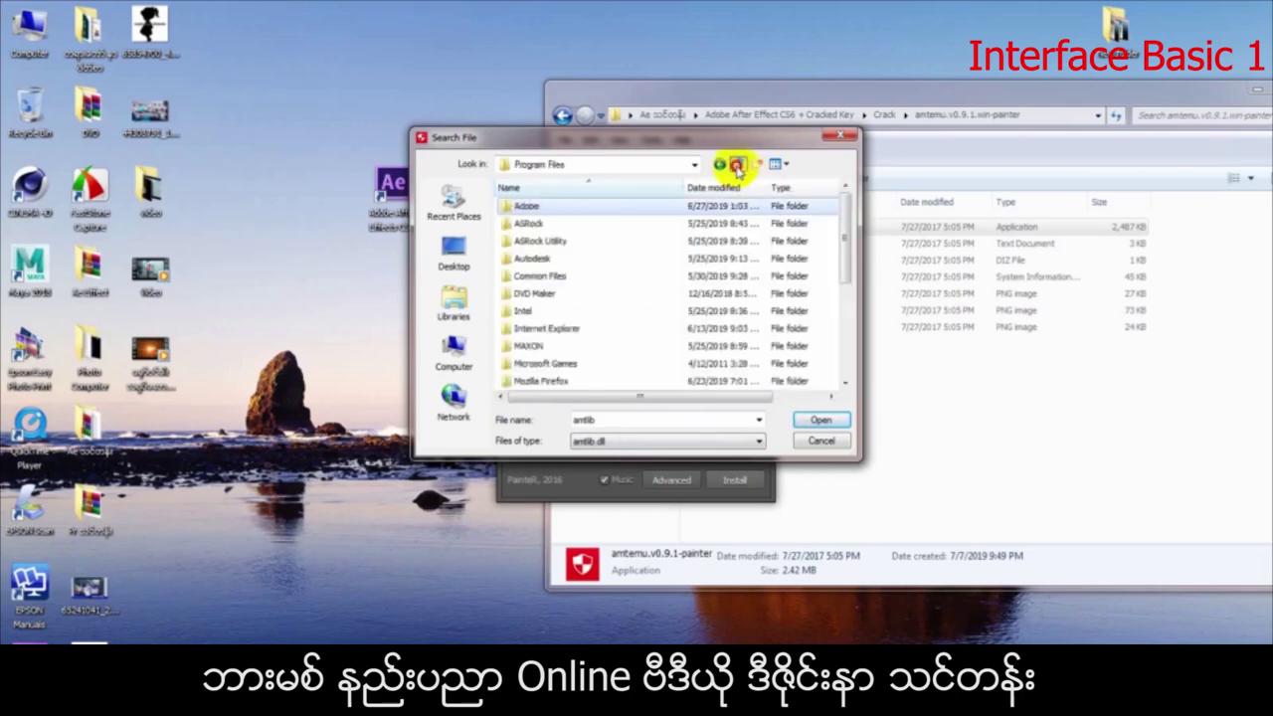
{"action": "left_click", "coordinate": [737, 166]}
{"action": "left_click", "coordinate": [737, 165]}
{"action": "left_click", "coordinate": [737, 165]}
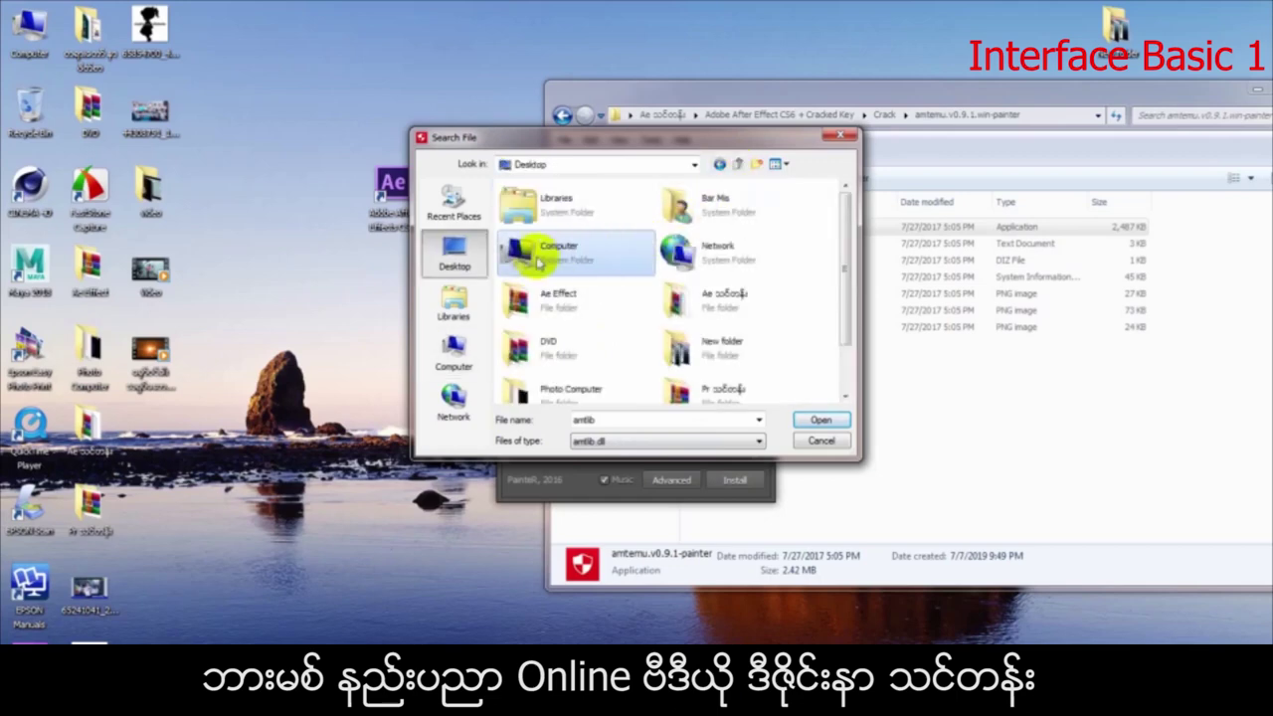
Browse from Computer through Local Disk (C:), Program Files, Adobe and Adobe After Effects CS6 to Support Files, and open amtlib.dll
{"action": "double_click", "coordinate": [580, 257]}
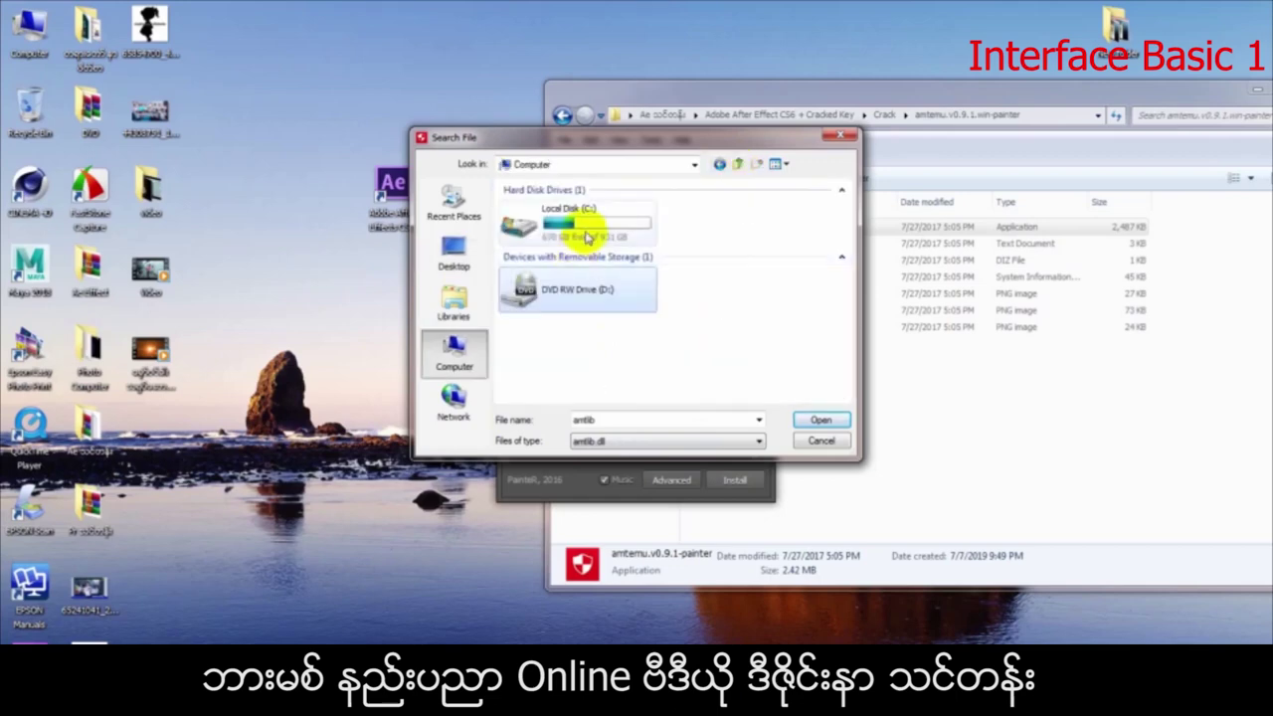
{"action": "double_click", "coordinate": [586, 239]}
{"action": "left_click", "coordinate": [557, 281]}
{"action": "double_click", "coordinate": [555, 278]}
{"action": "double_click", "coordinate": [542, 206]}
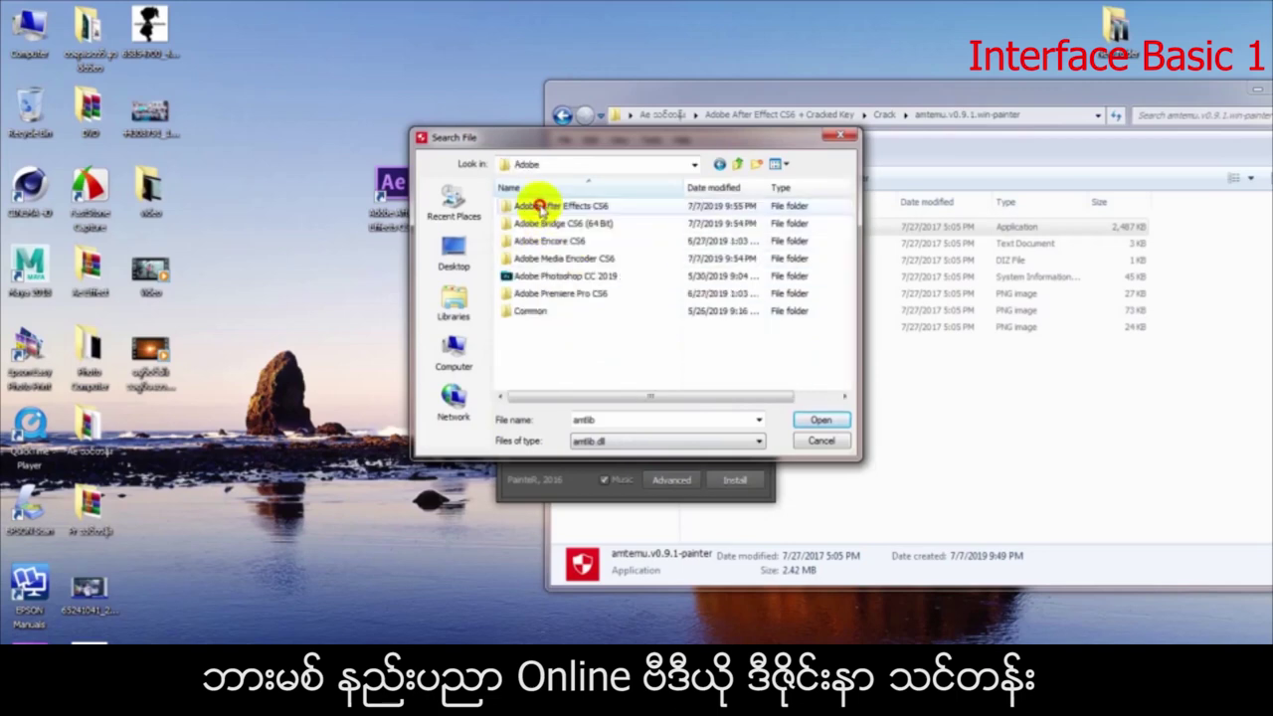
{"action": "double_click", "coordinate": [540, 206]}
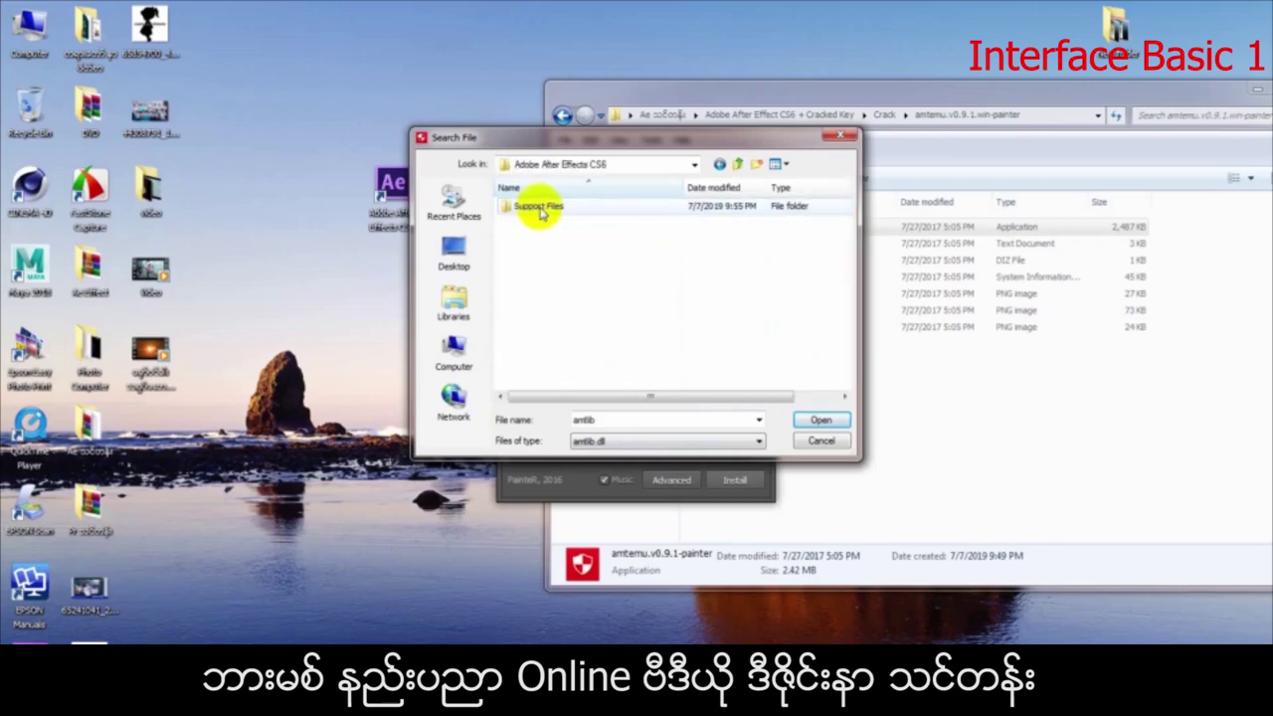
{"action": "double_click", "coordinate": [542, 206]}
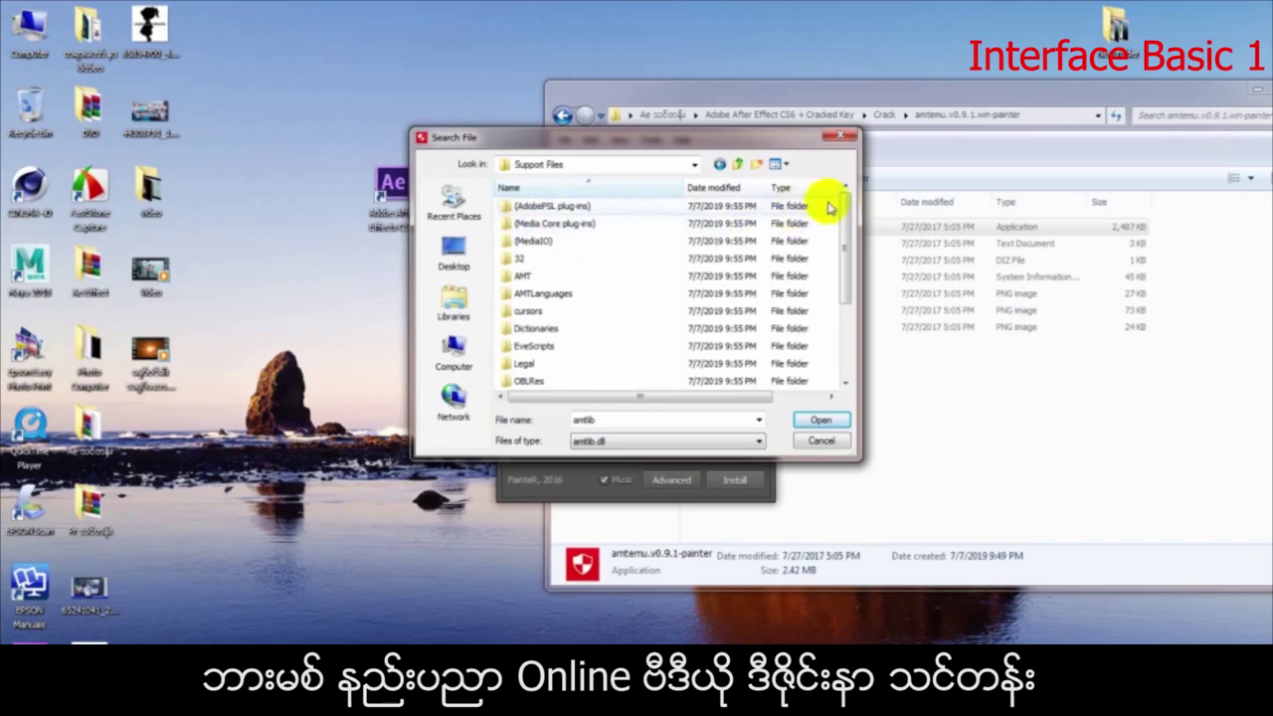
{"action": "left_click_drag", "start_coordinate": [845, 198], "coordinate": [842, 295]}
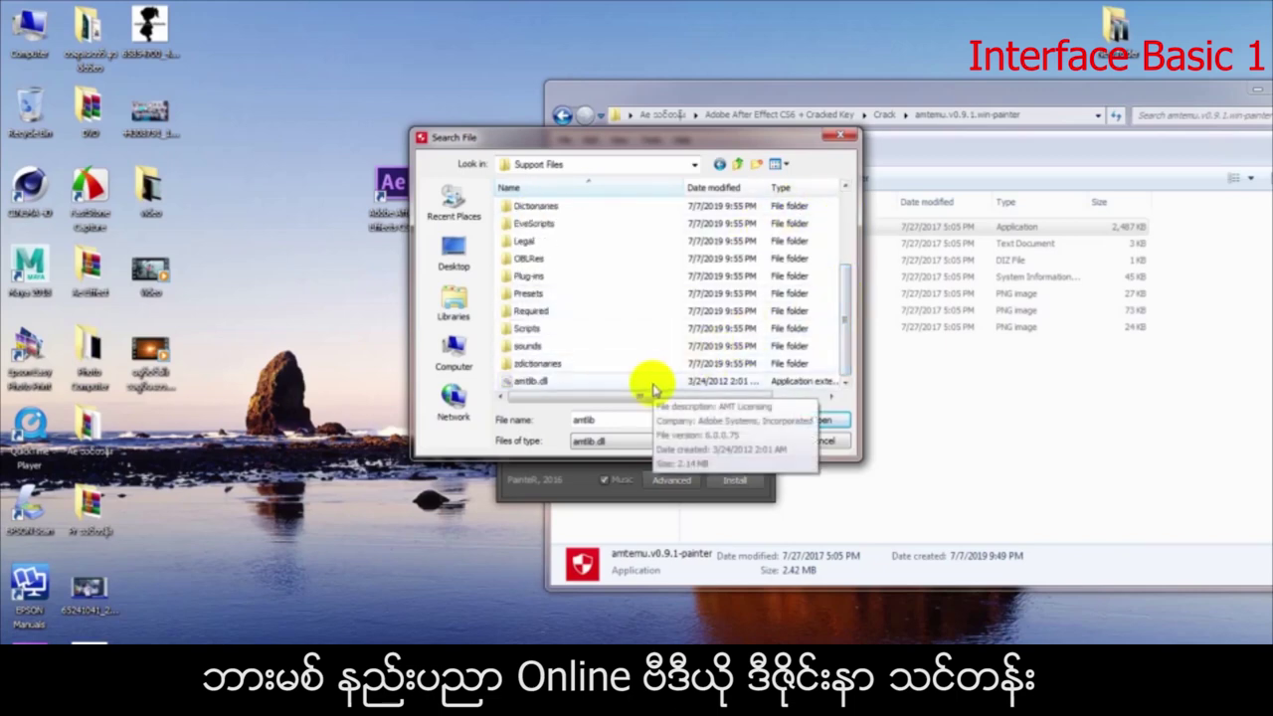
{"action": "left_click", "coordinate": [590, 379]}
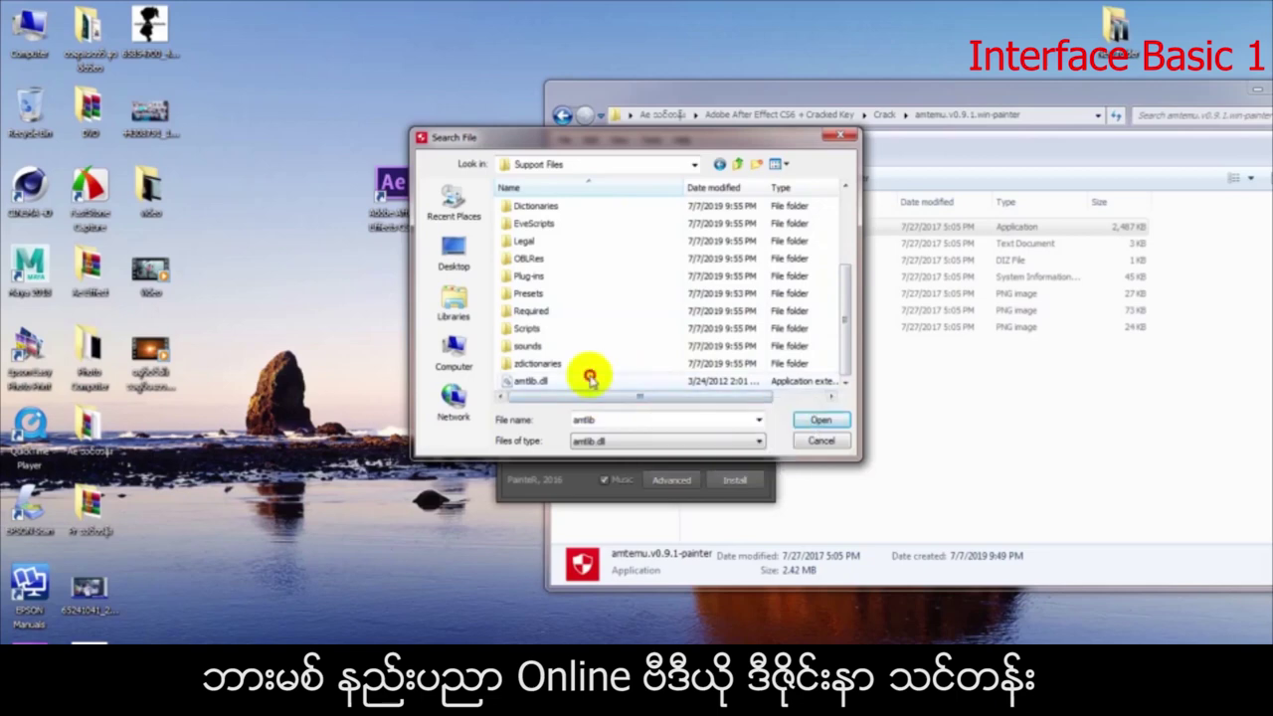
{"action": "left_click", "coordinate": [806, 424]}
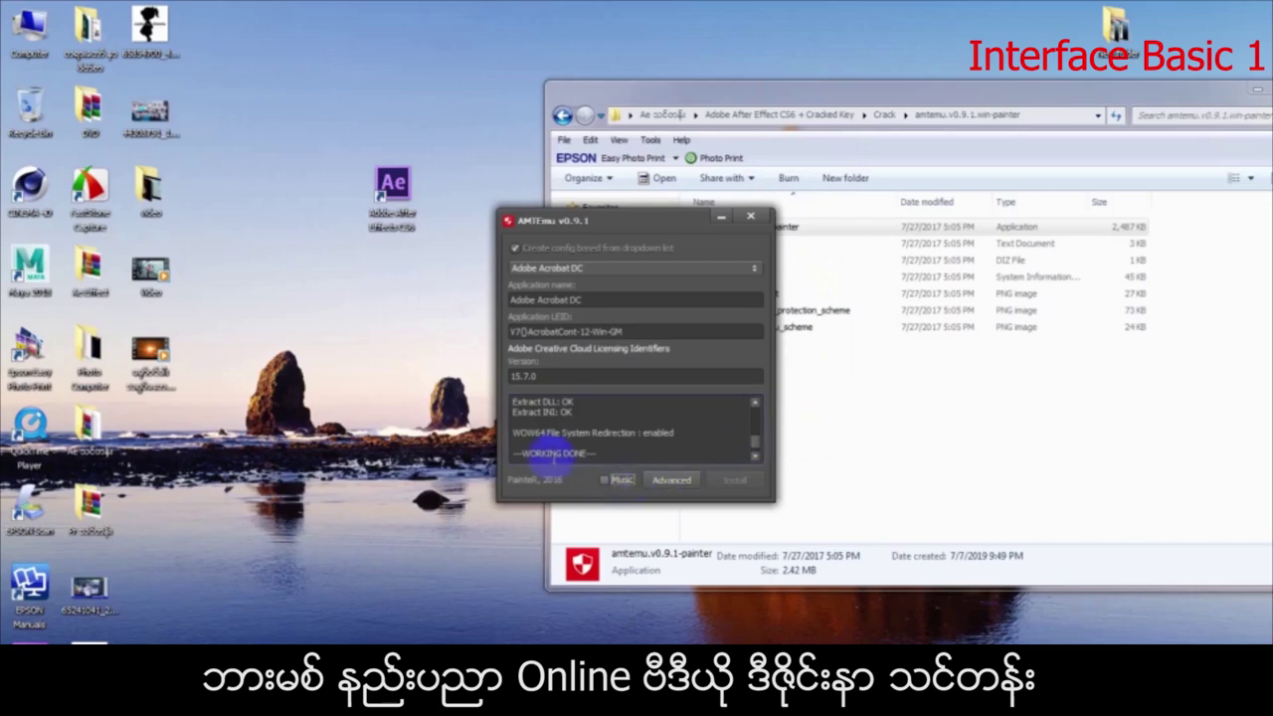
Close AMTEmu and the amtemu.v0.9.1.win-painter folder window
{"action": "left_click", "coordinate": [566, 410]}
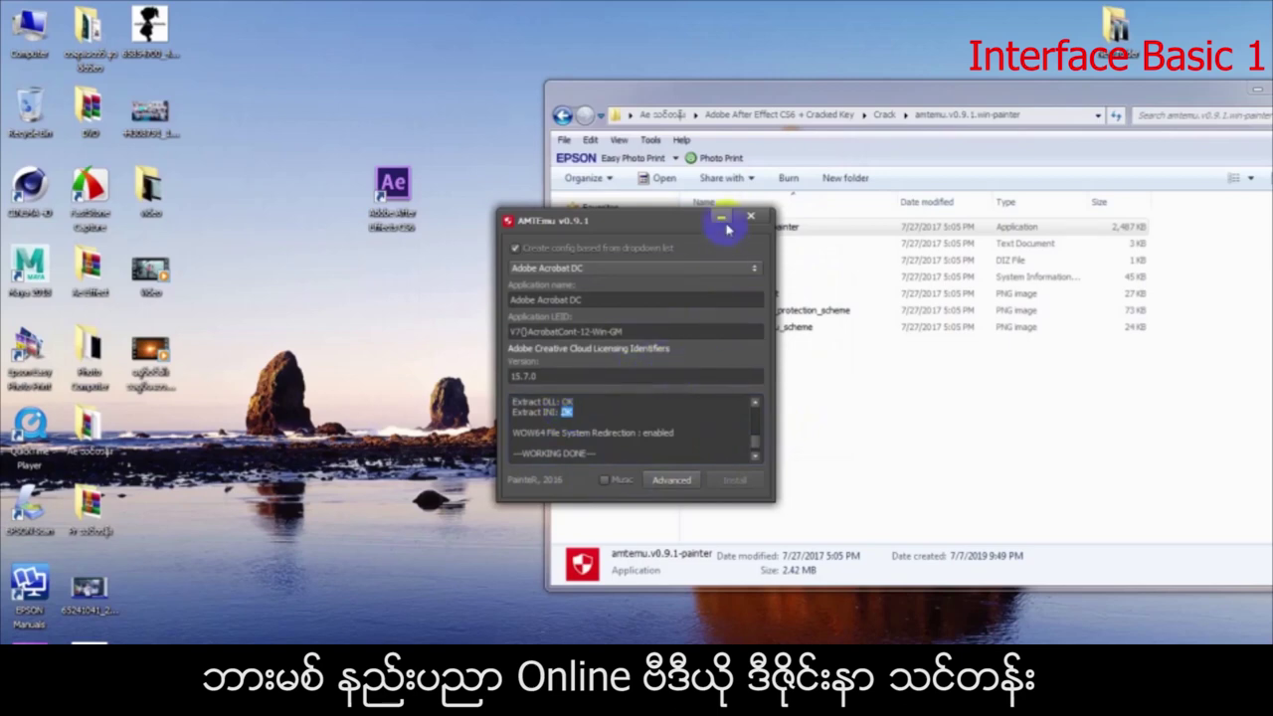
{"action": "left_click", "coordinate": [752, 220]}
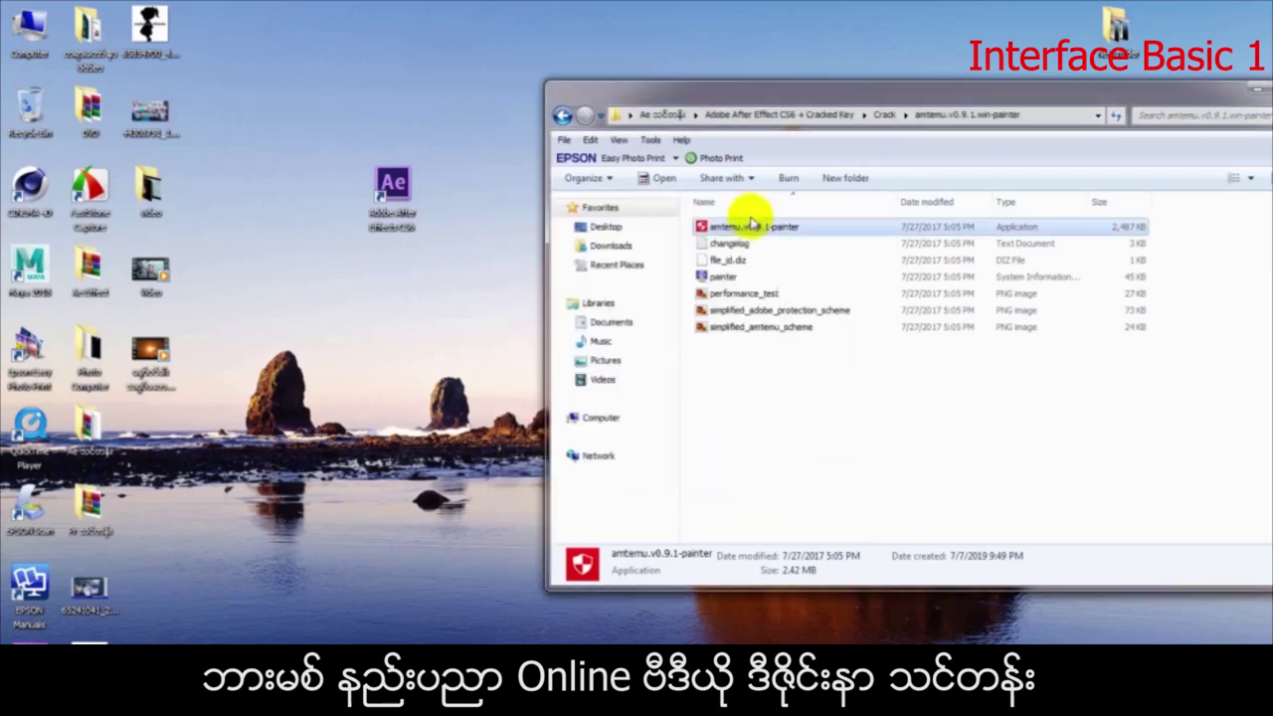
{"action": "left_click_drag", "start_coordinate": [823, 105], "coordinate": [570, 130]}
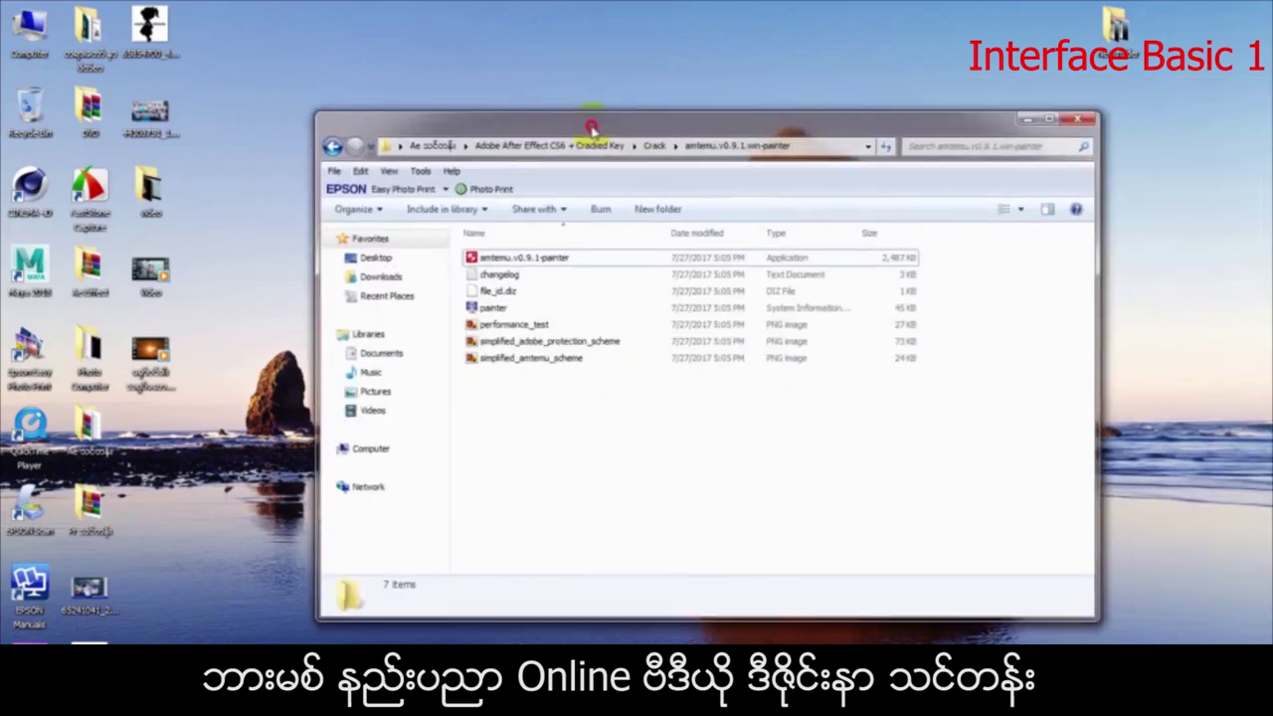
{"action": "left_click", "coordinate": [1075, 115]}
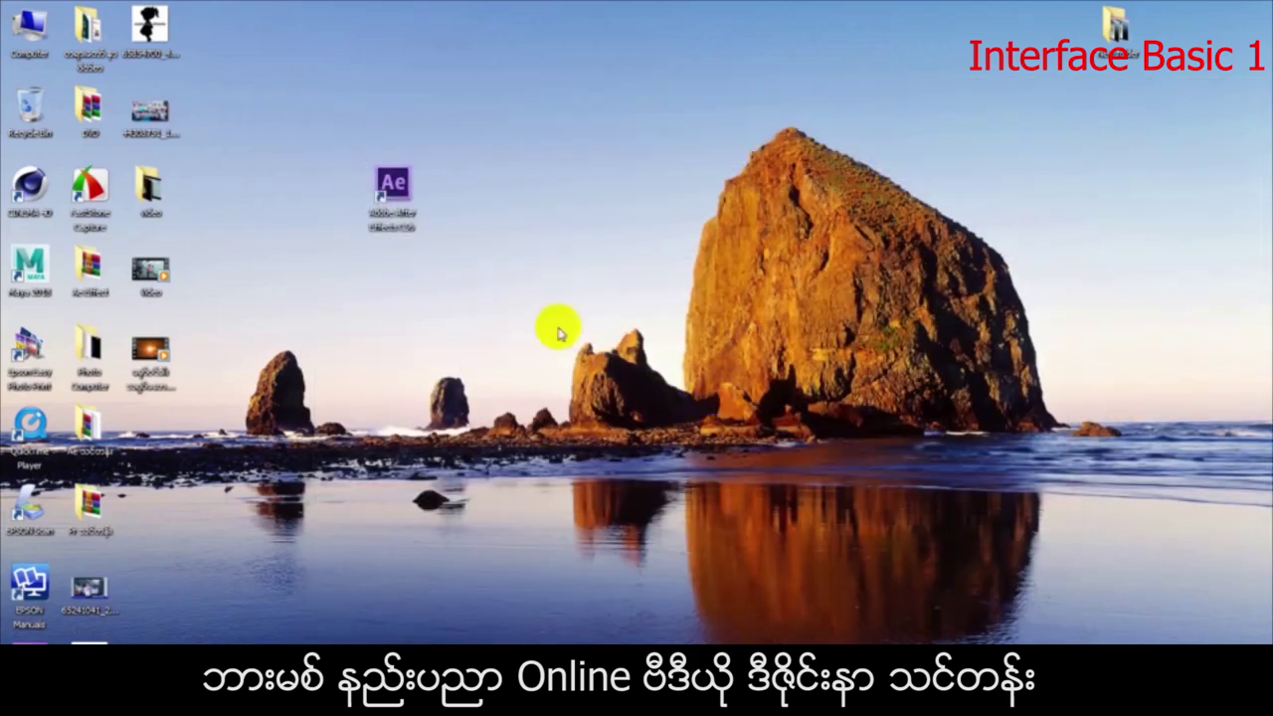
Launch Adobe After Effects CS6 from the desktop, disable showing the Welcome and Tip of the Day screen at startup, and close it
{"action": "double_click", "coordinate": [416, 217]}
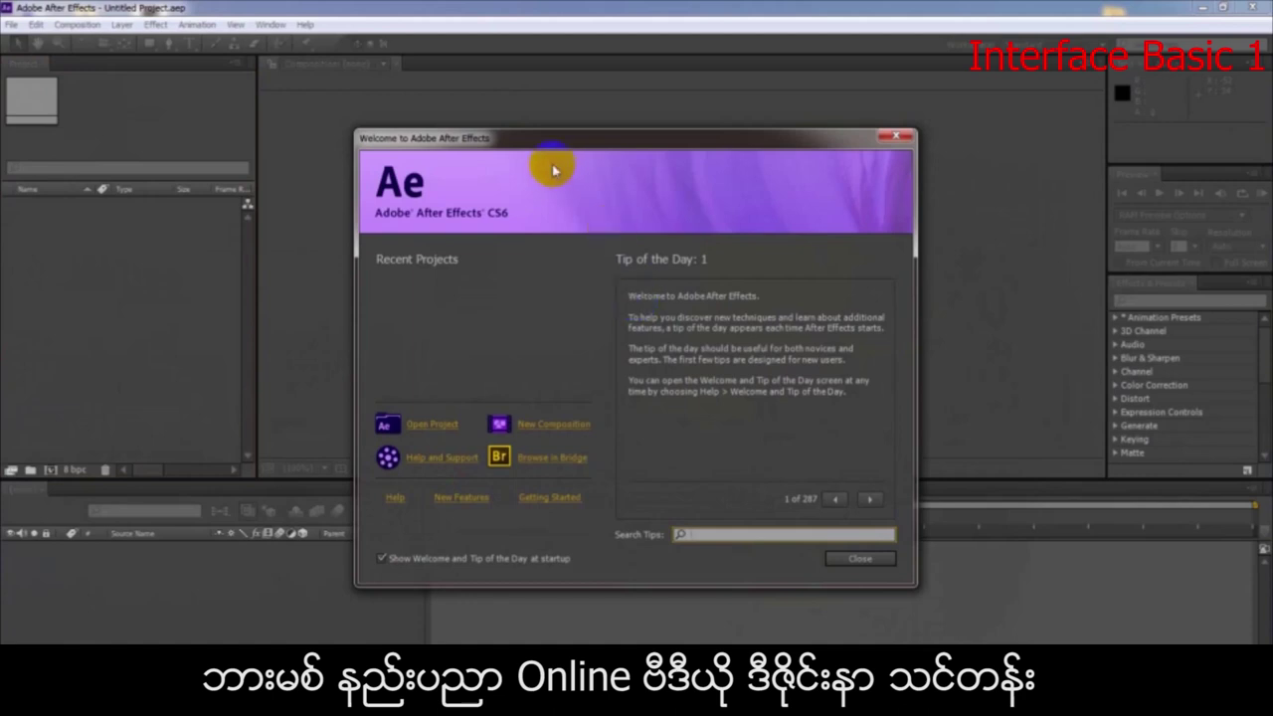
{"action": "left_click_drag", "start_coordinate": [548, 151], "coordinate": [548, 122]}
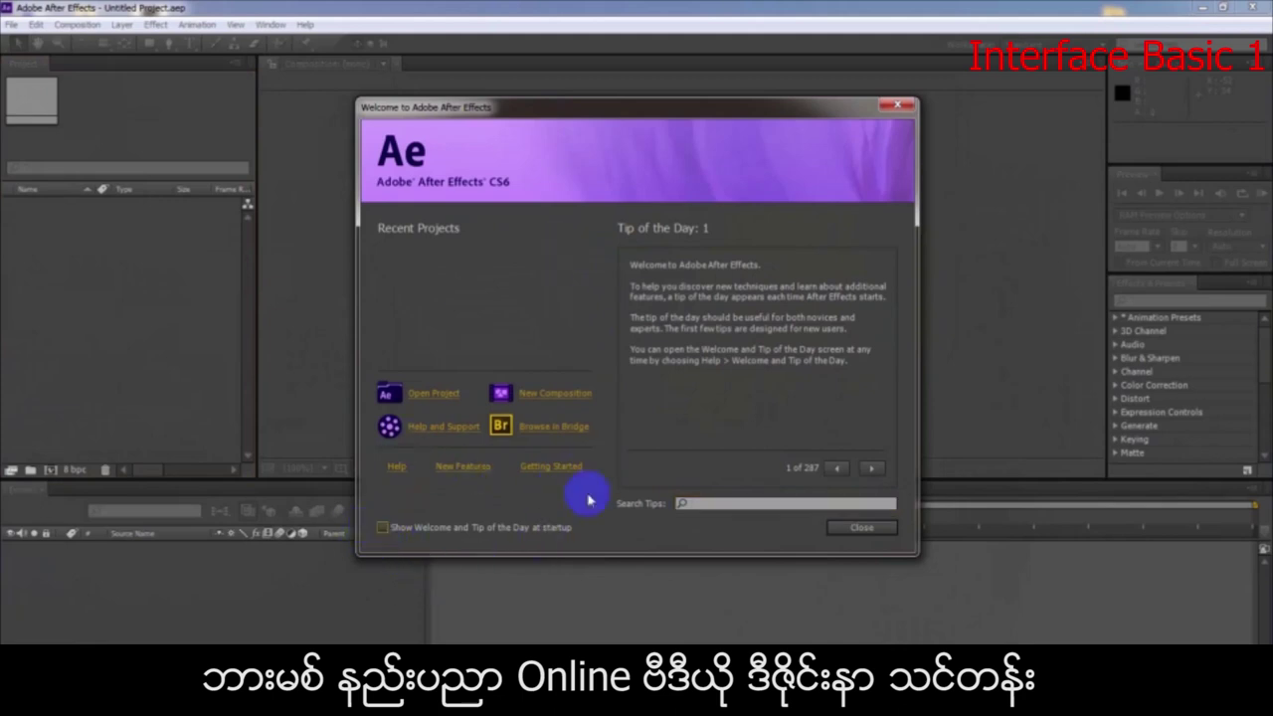
{"action": "left_click", "coordinate": [860, 528]}
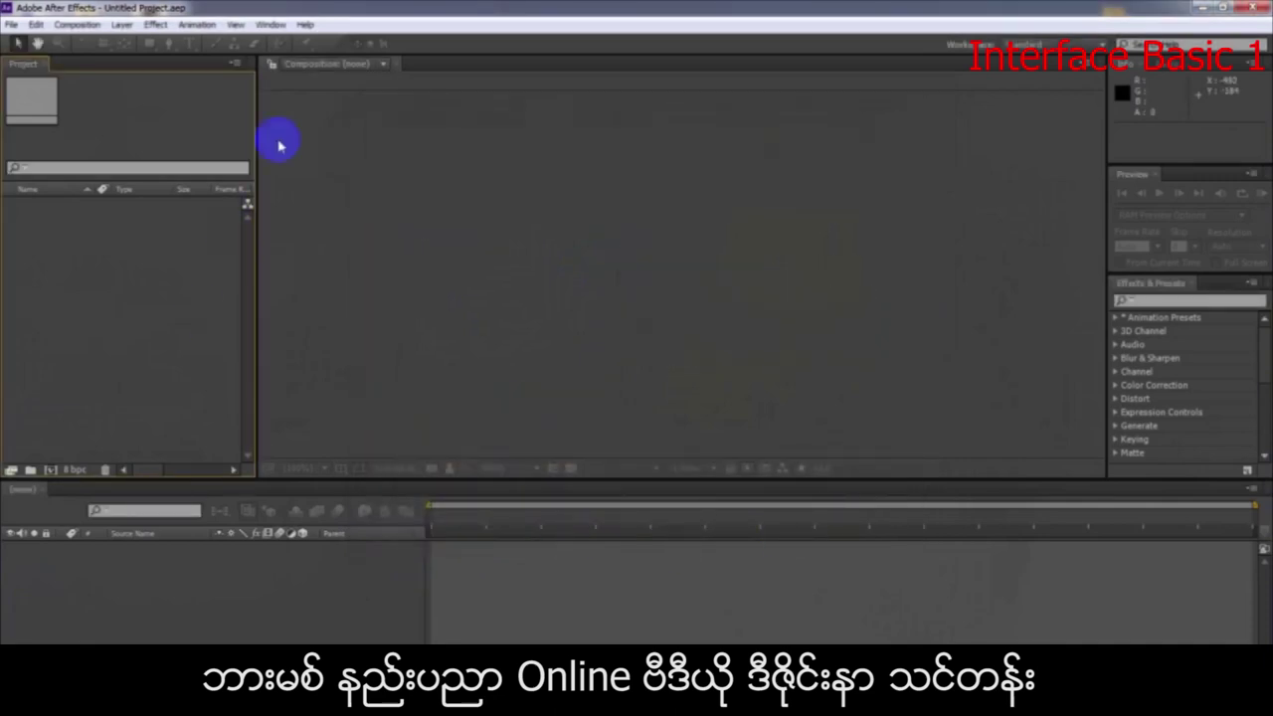